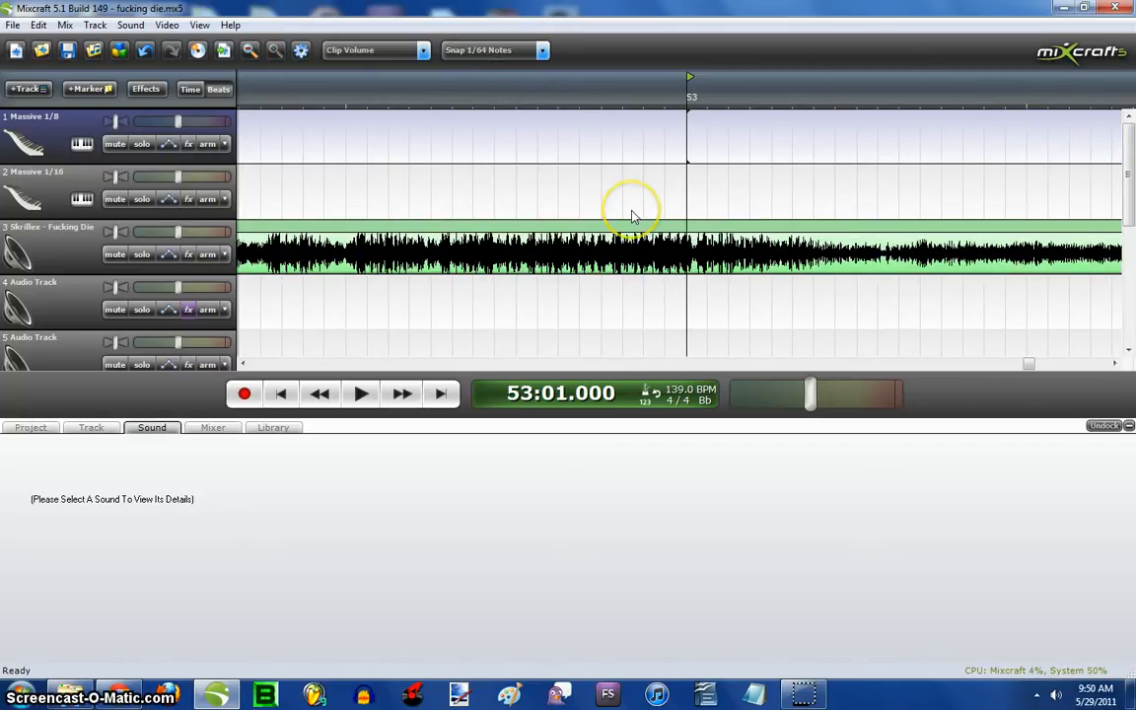
# - Solo tracks 3 and 4 and play them from about bar 53 into bar 56
pyautogui.scroll(-3, 633, 211)
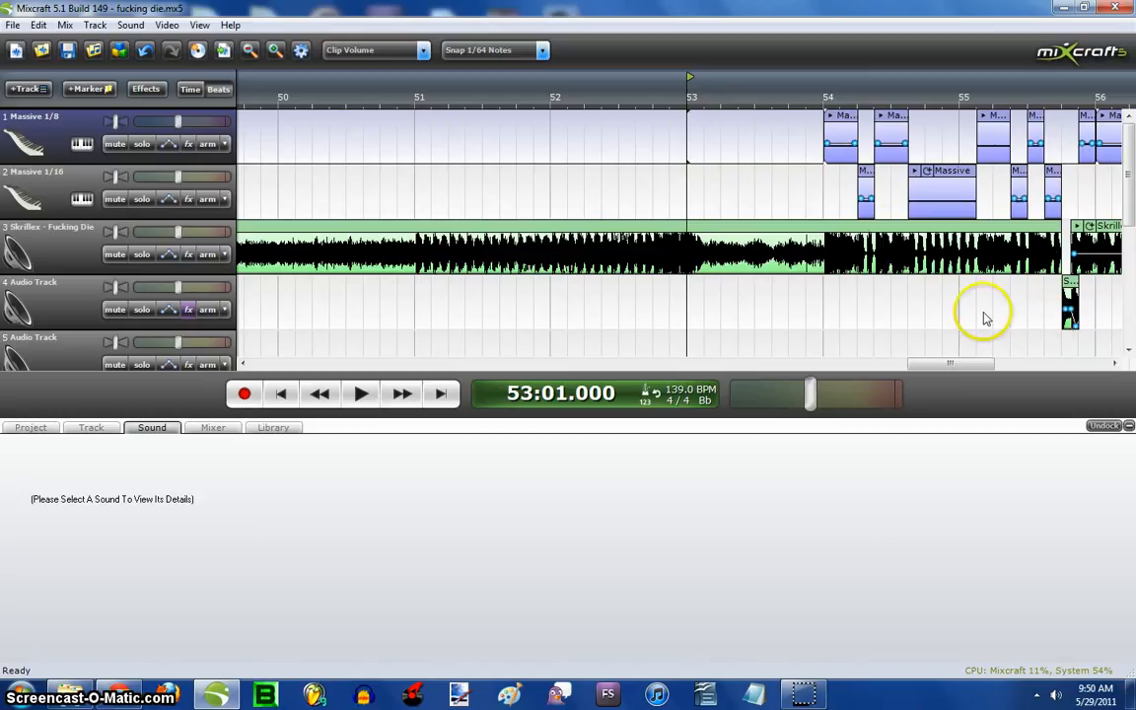
pyautogui.click(755, 125)
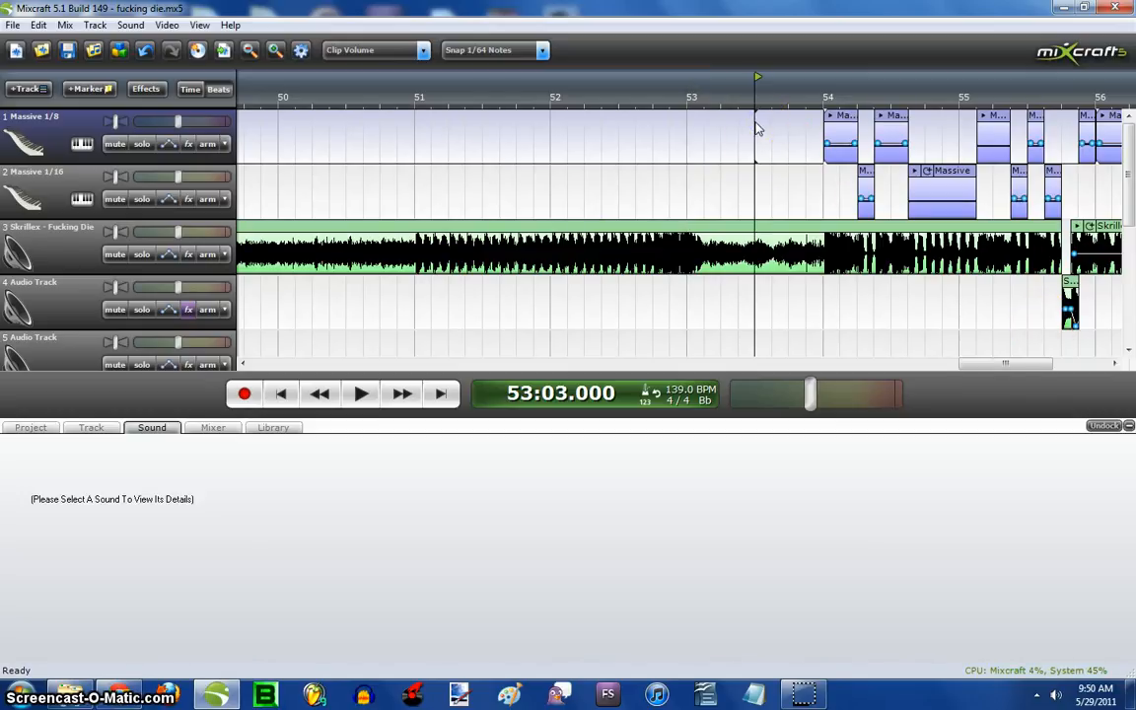
pyautogui.scroll(2, 757, 147)
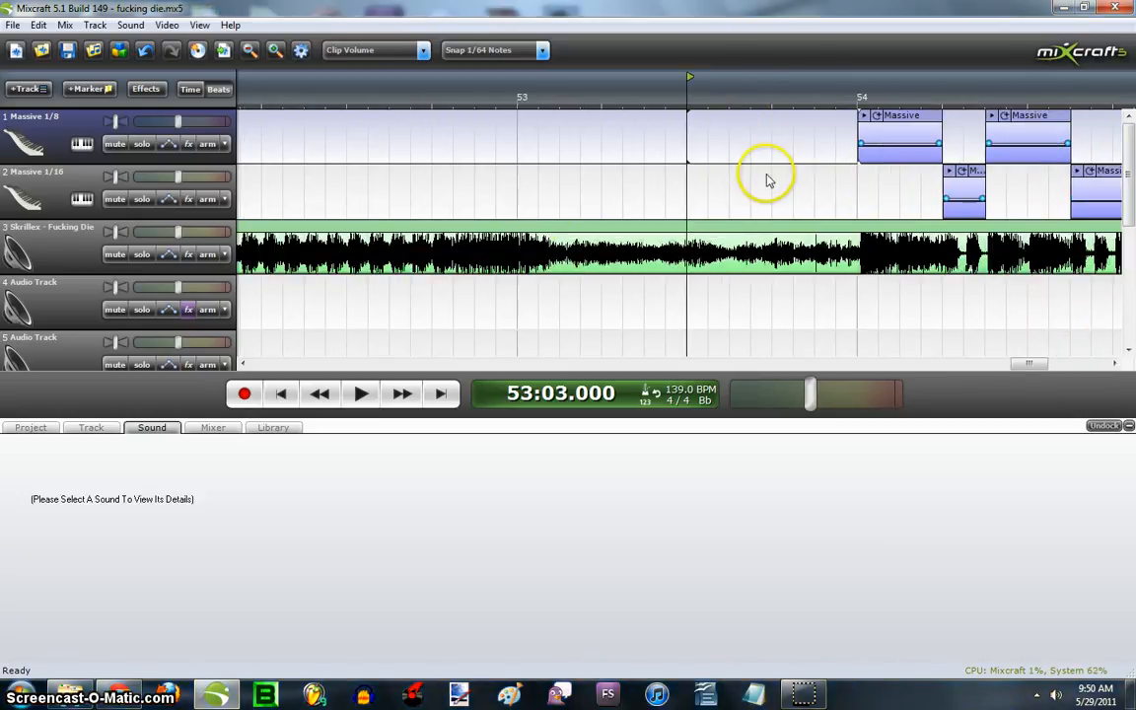
pyautogui.click(496, 202)
pyautogui.click(142, 254)
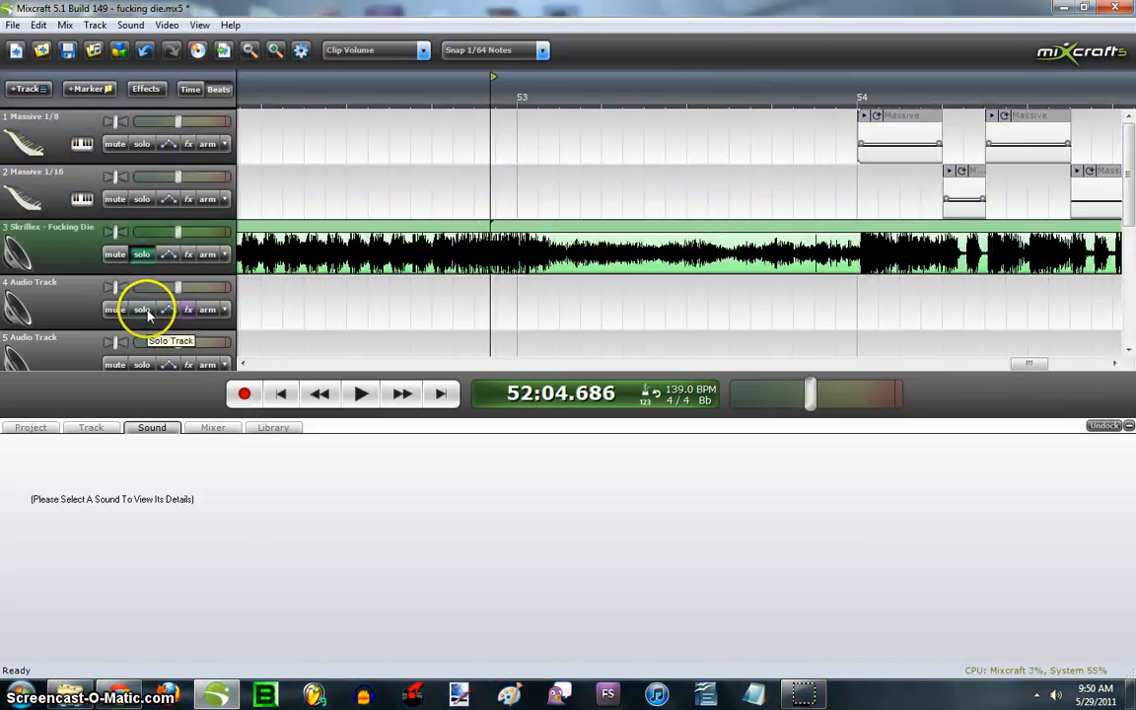
pyautogui.click(143, 311)
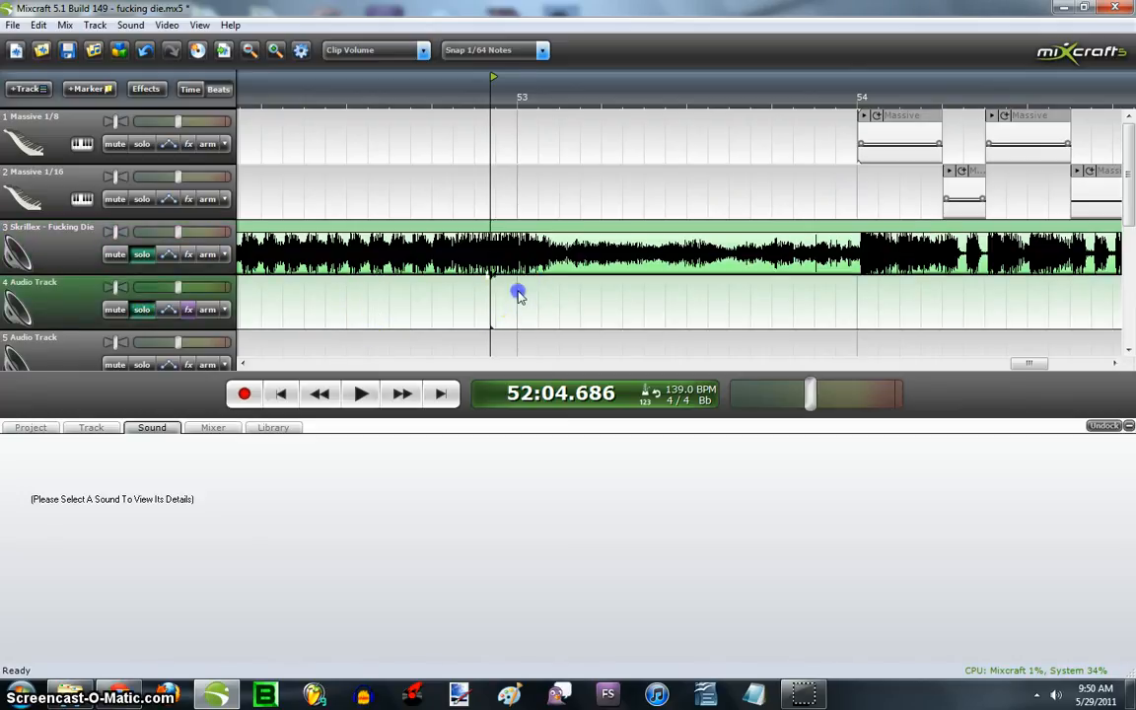
pyautogui.click(399, 393)
pyautogui.click(369, 393)
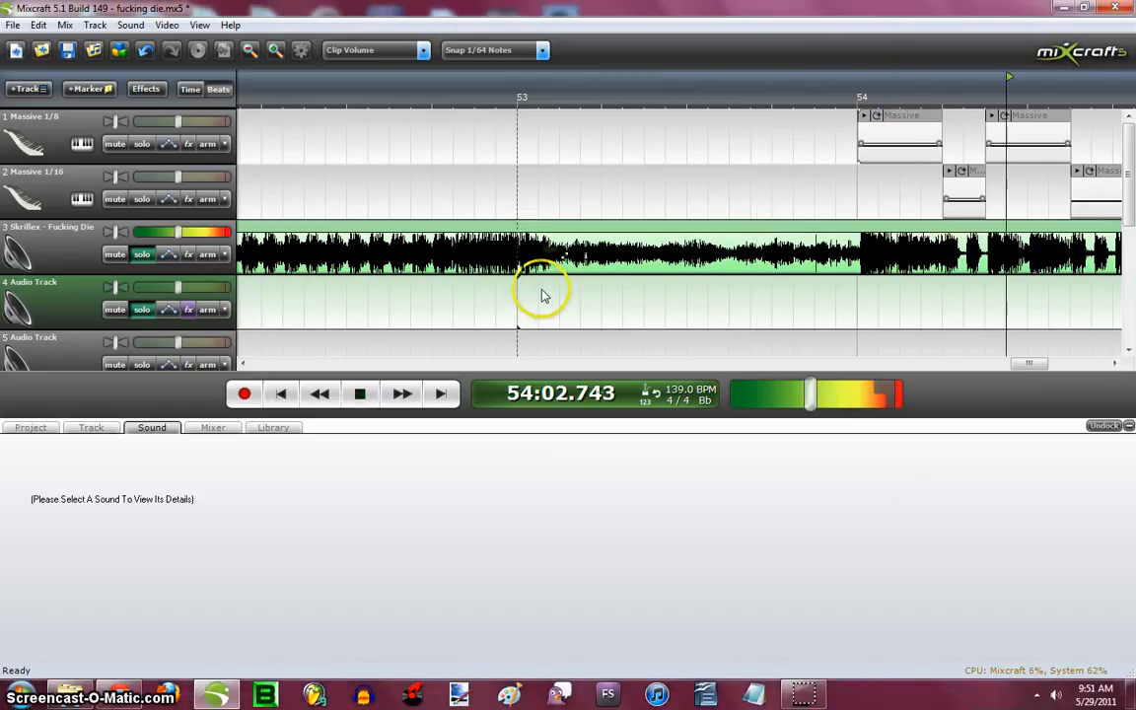
pyautogui.scroll(-3, 540, 296)
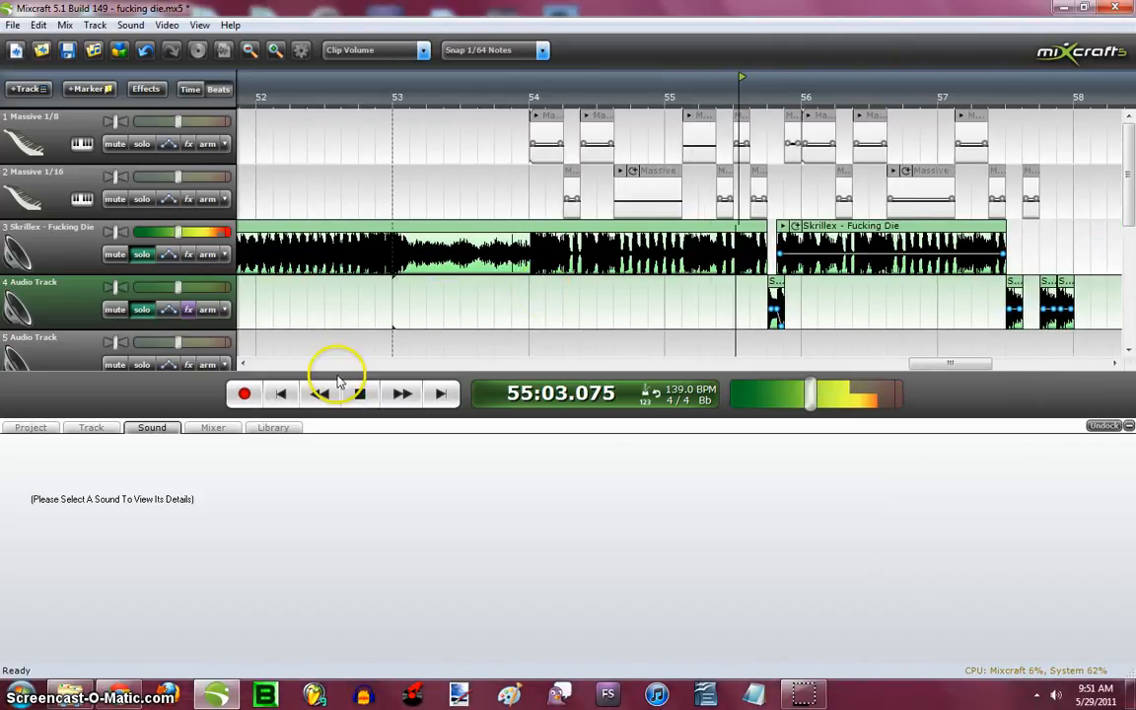
pyautogui.click(361, 394)
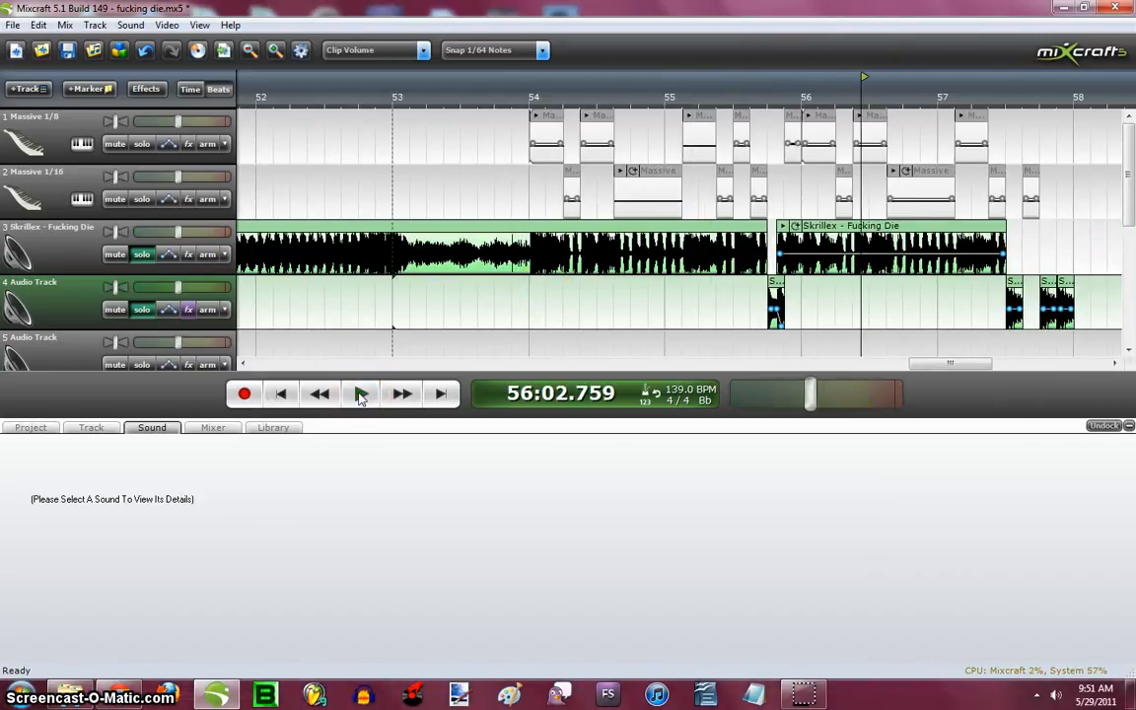
# - Clear the solos on tracks 3 and 4, mute track 3 instead, and save the project
pyautogui.click(142, 253)
pyautogui.click(142, 309)
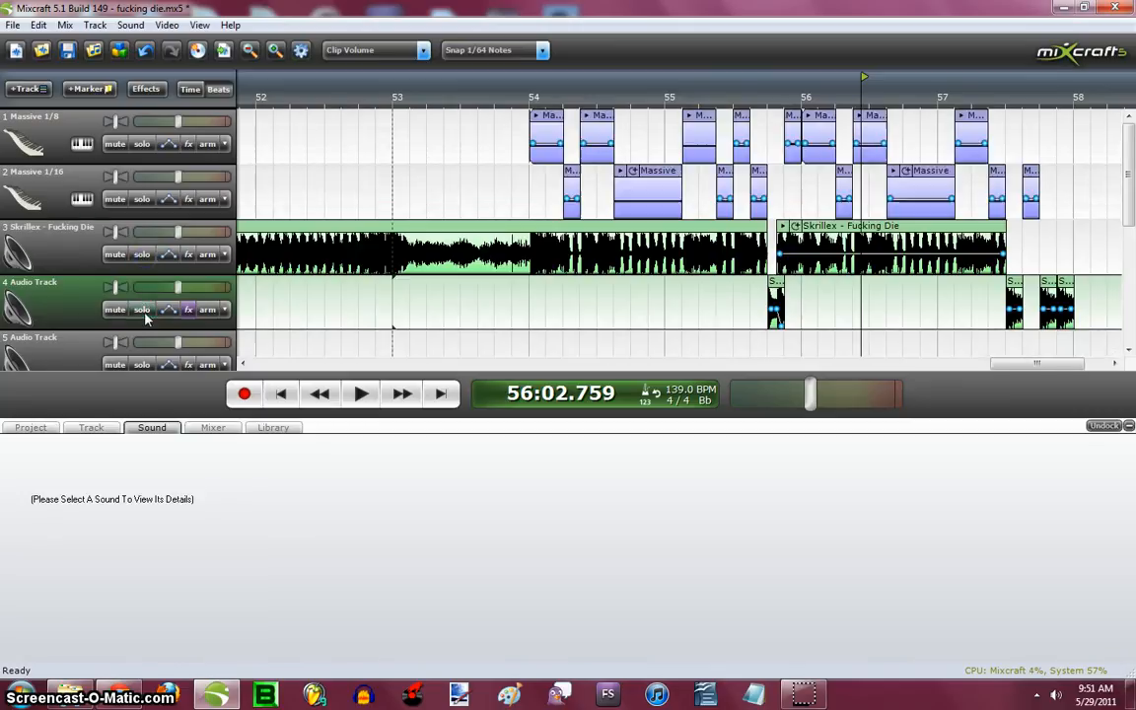
pyautogui.click(115, 253)
pyautogui.click(401, 133)
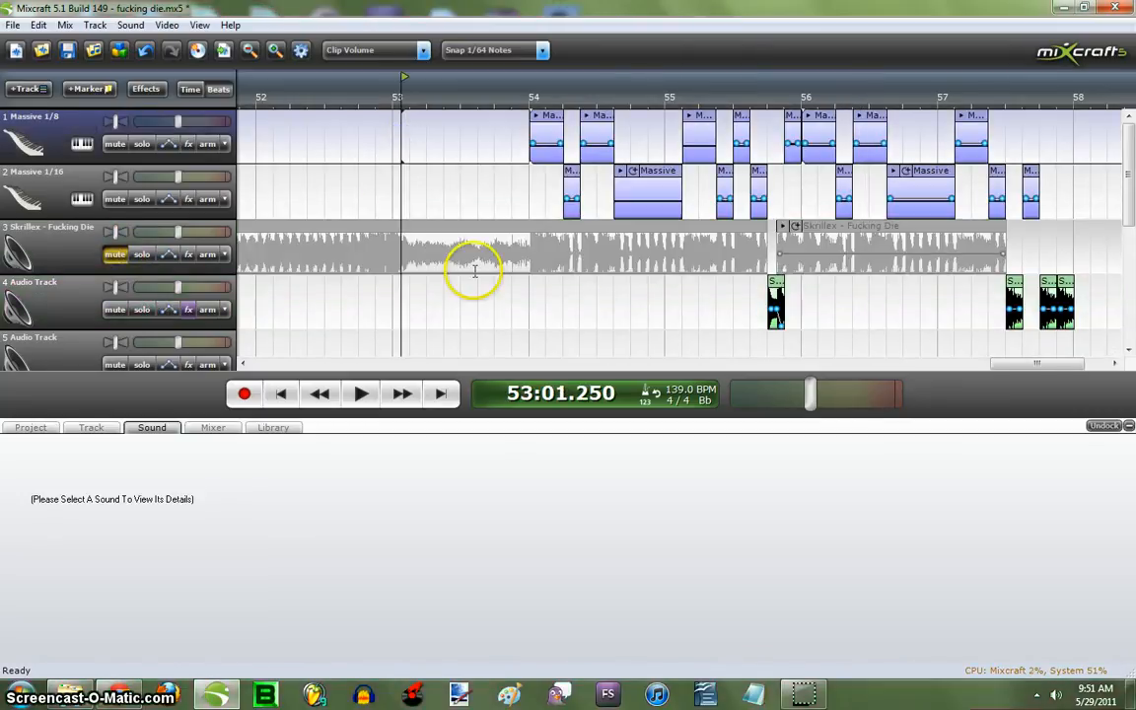
pyautogui.click(362, 395)
pyautogui.click(67, 49)
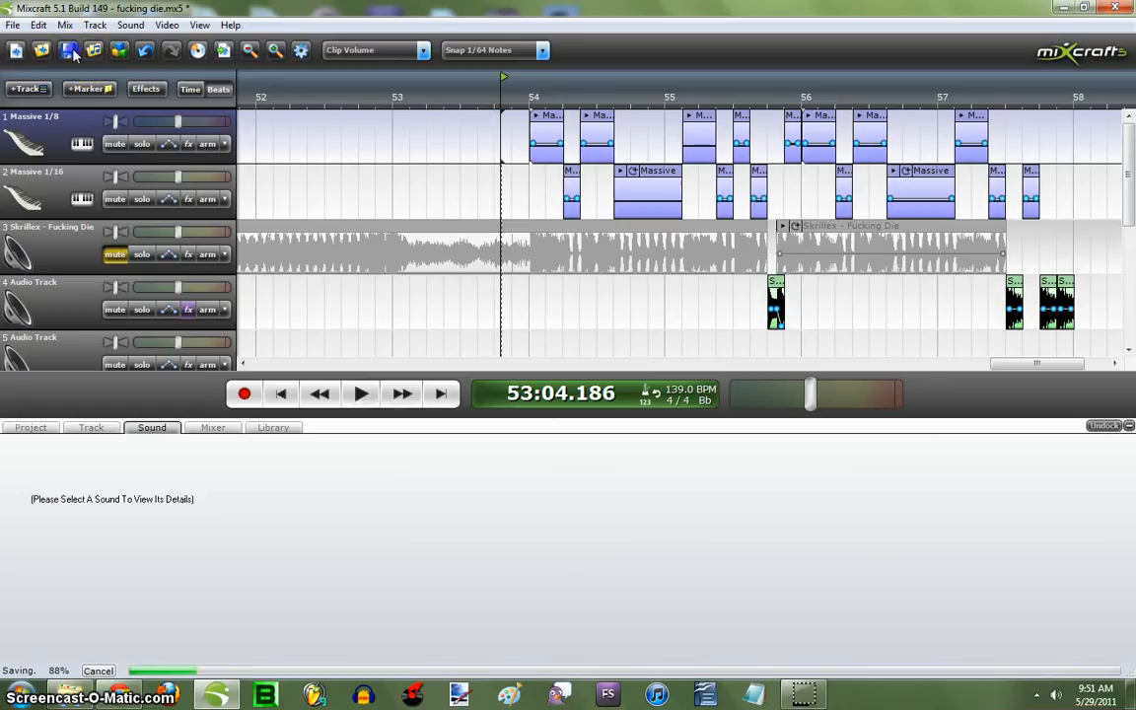
# - Play the arrangement with track 3 muted up to about bar 58, and unmute track 3
pyautogui.click(362, 395)
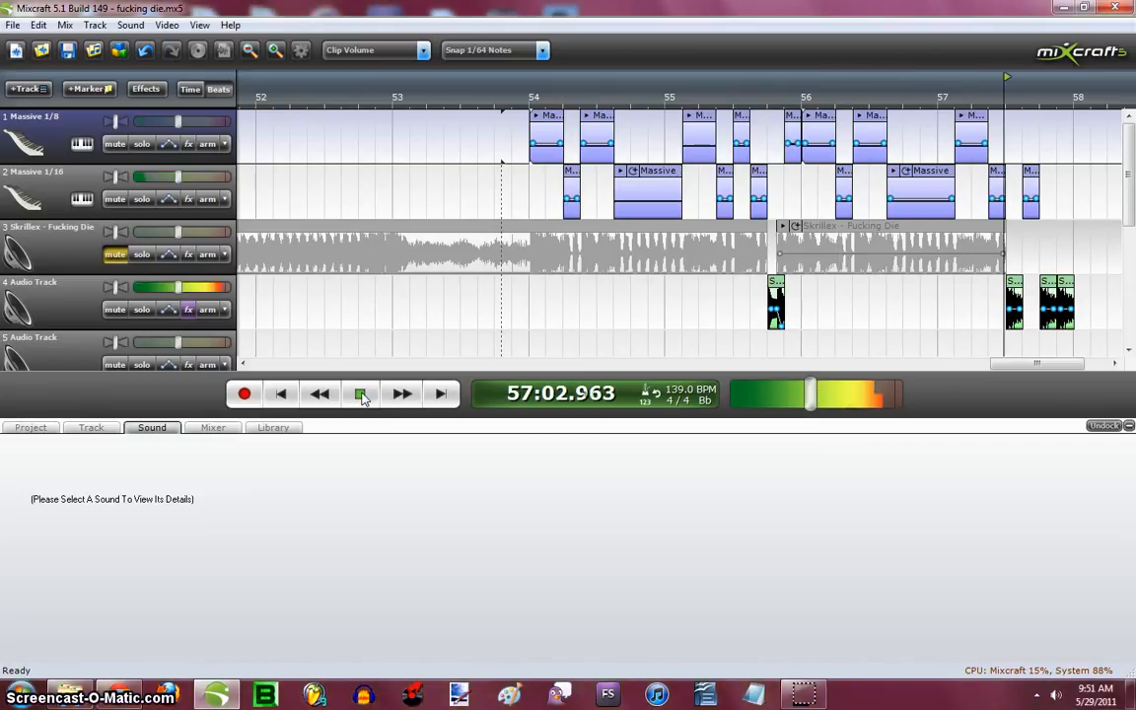
pyautogui.click(362, 396)
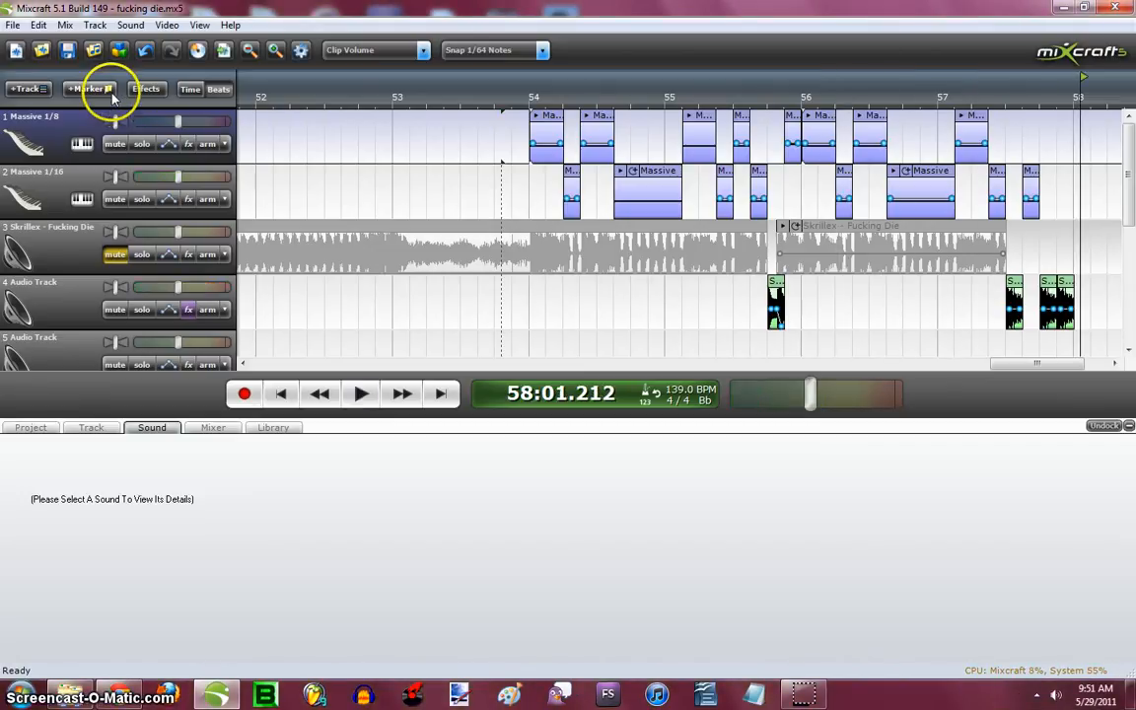
pyautogui.click(116, 254)
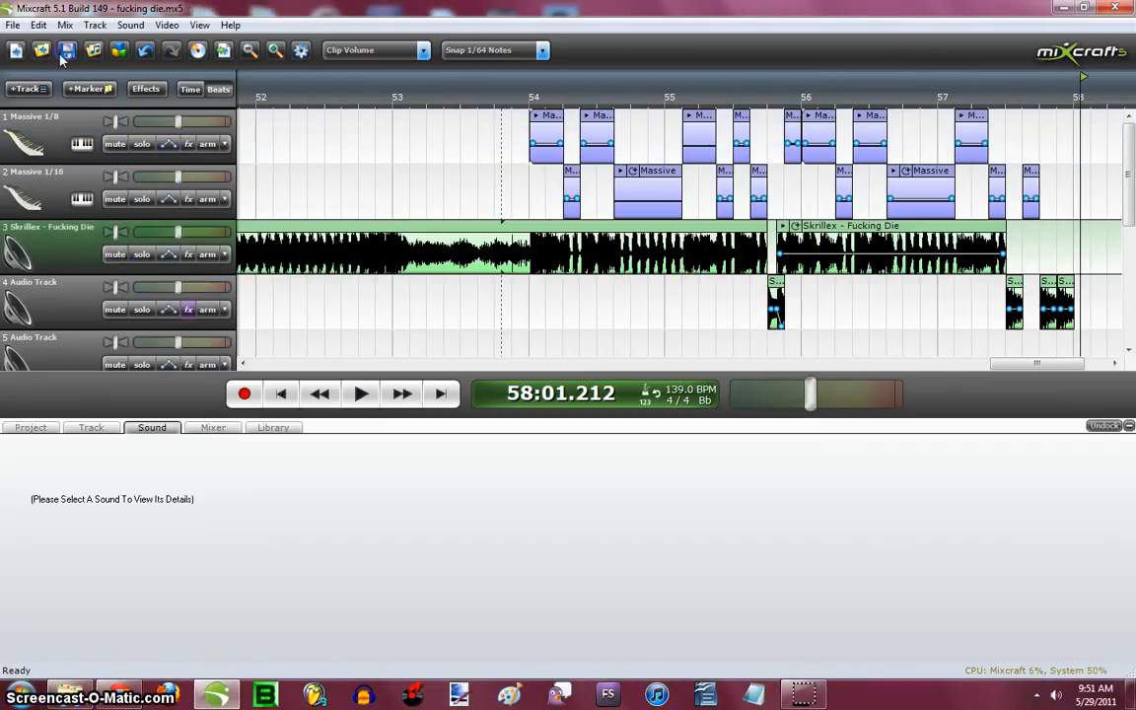
# - Select the Massive clip at bar 54 on track 1 and bring up that track's instrument settings
pyautogui.click(559, 119)
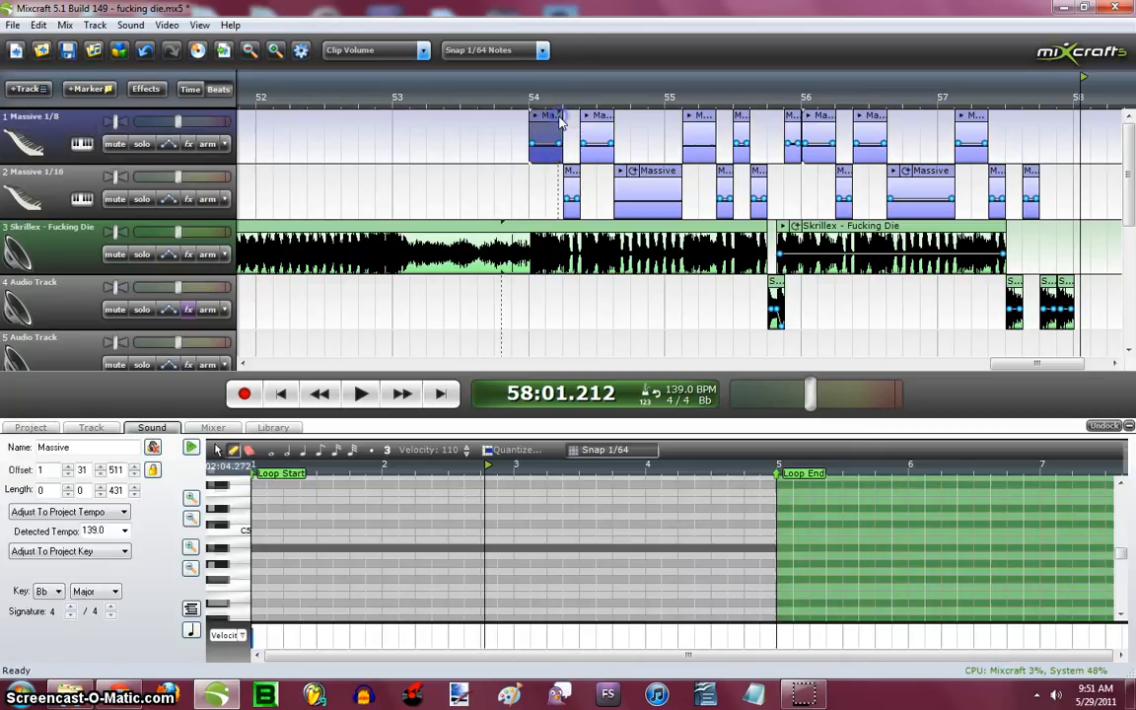
pyautogui.scroll(1, 533, 170)
pyautogui.scroll(1, 543, 171)
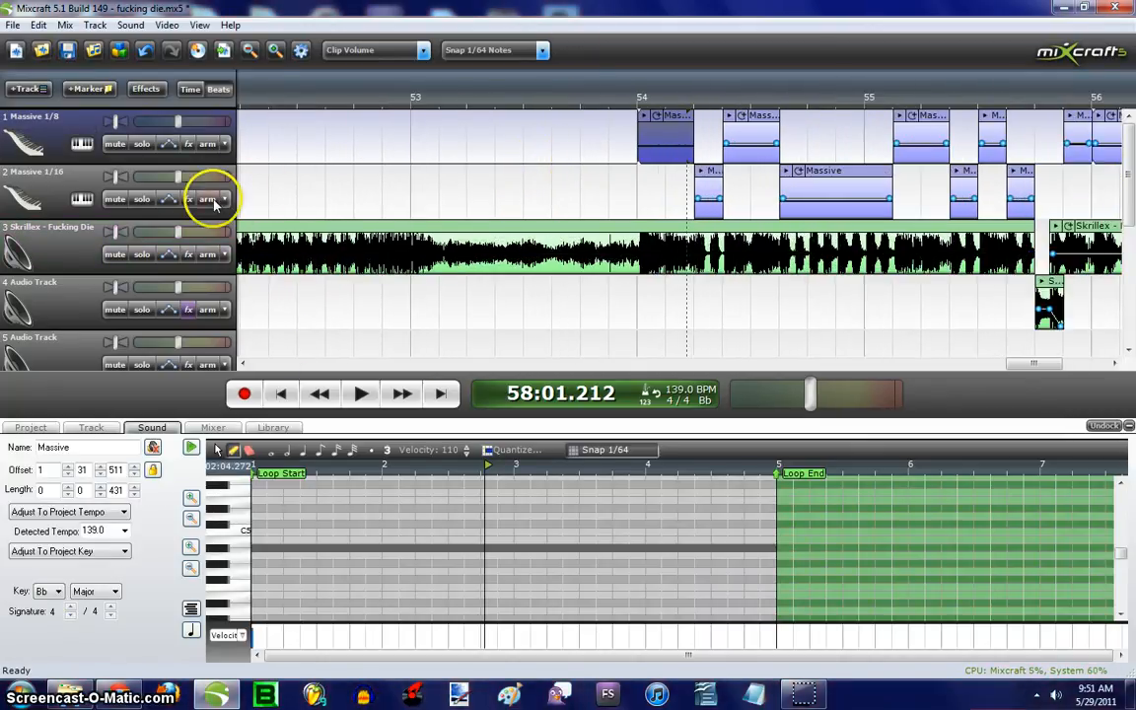
pyautogui.click(84, 144)
pyautogui.moveTo(190, 88); pyautogui.dragTo(456, 184)
pyautogui.click(644, 116)
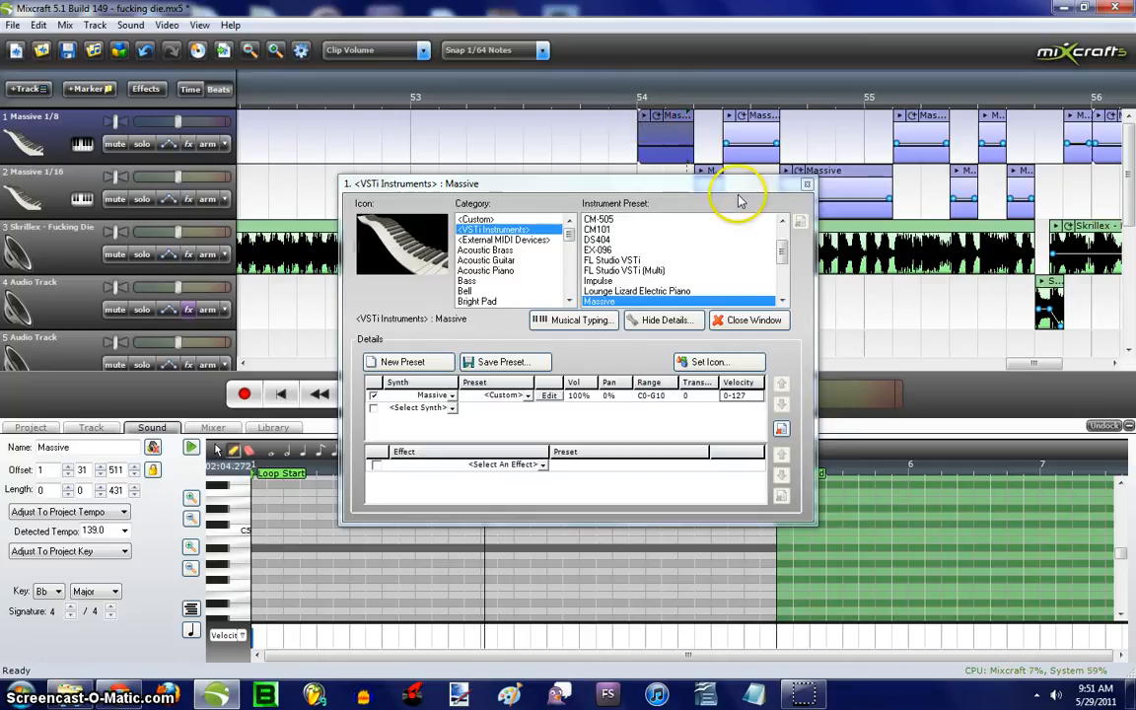
# - Open the Massive synth editor for track 1 and show its FX1 C Tube settings
pyautogui.hotkey('ctrl', 's')
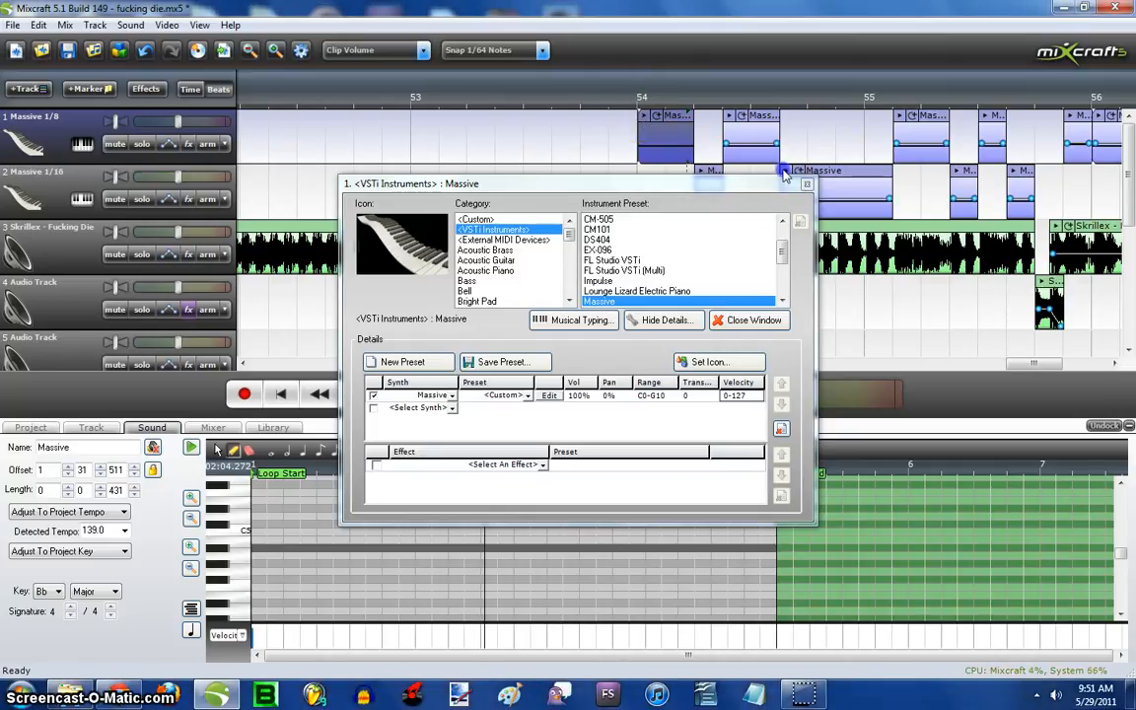
pyautogui.moveTo(539, 185); pyautogui.dragTo(551, 160)
pyautogui.click(562, 369)
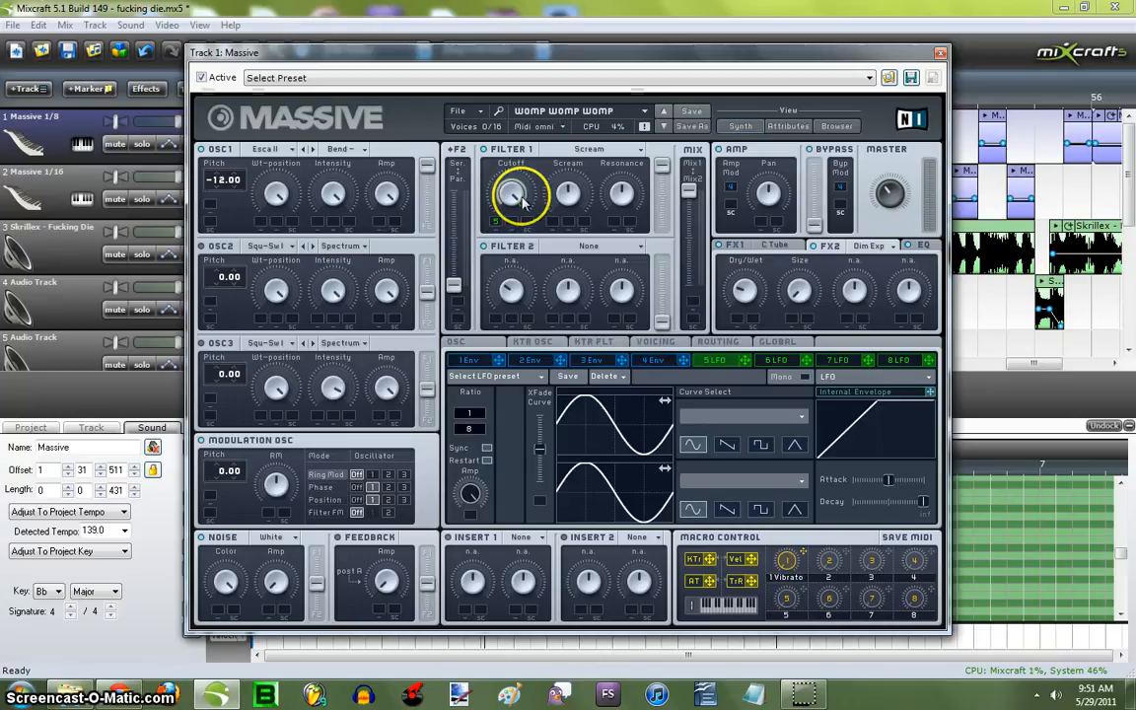
pyautogui.click(753, 242)
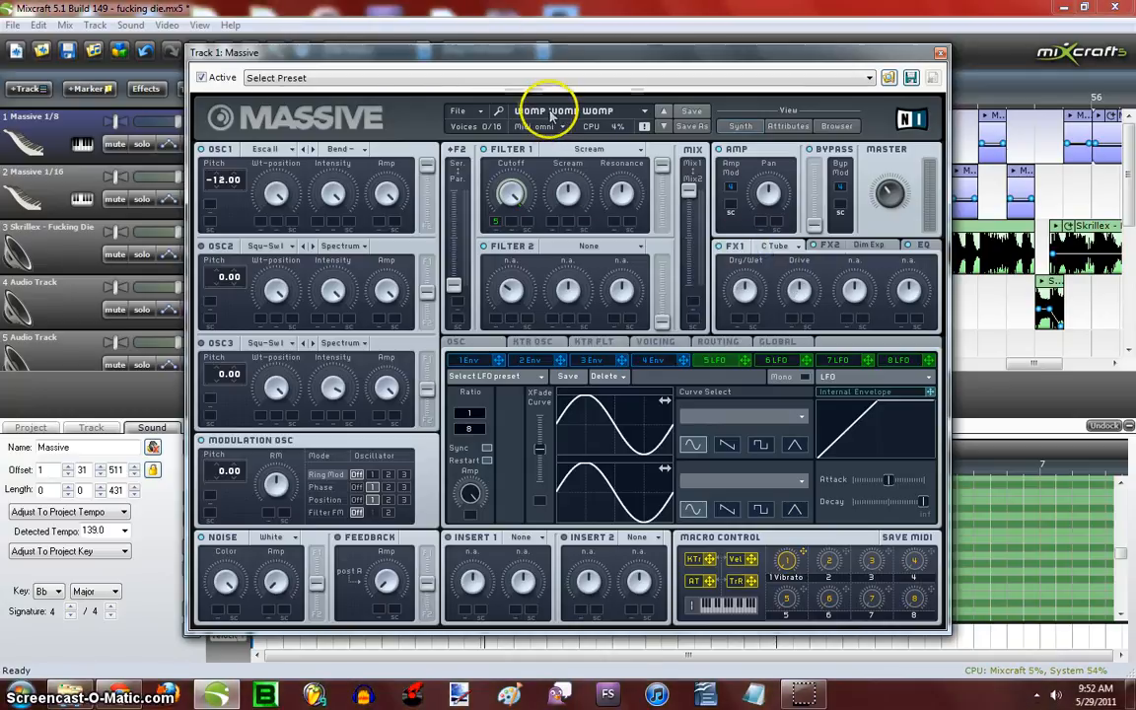
pyautogui.moveTo(453, 55); pyautogui.dragTo(467, 50)
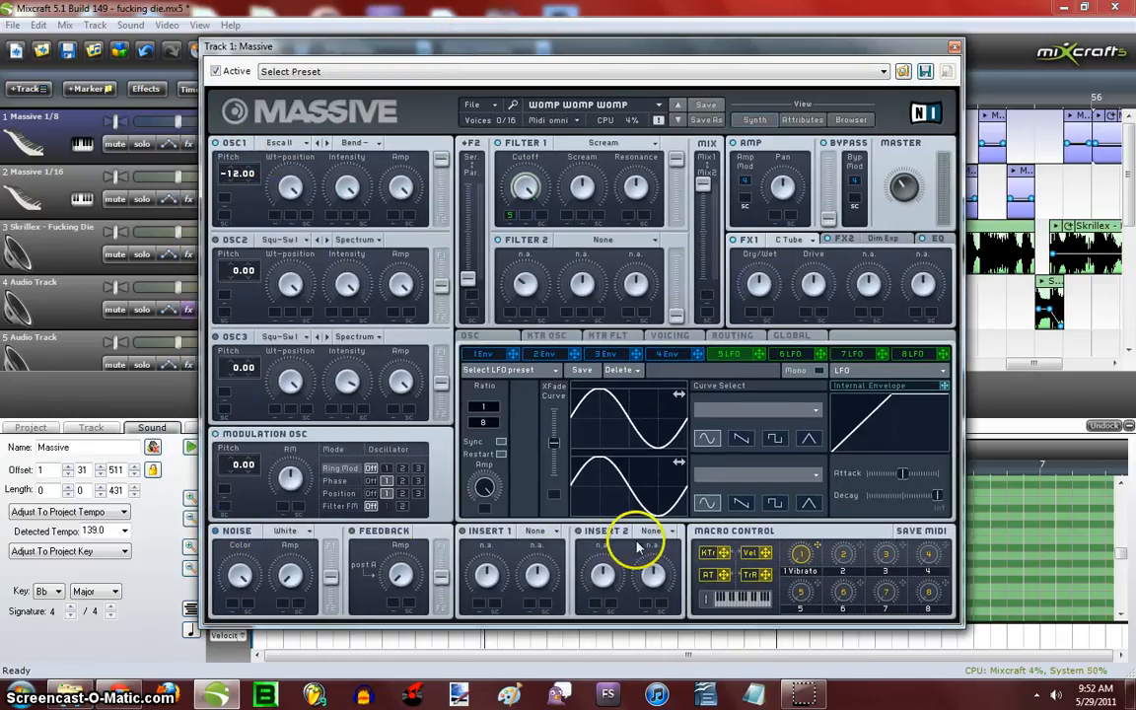
# - Set oscillator 1 to the Escalation II wavetable with a pitch of -12.00
pyautogui.click(294, 145)
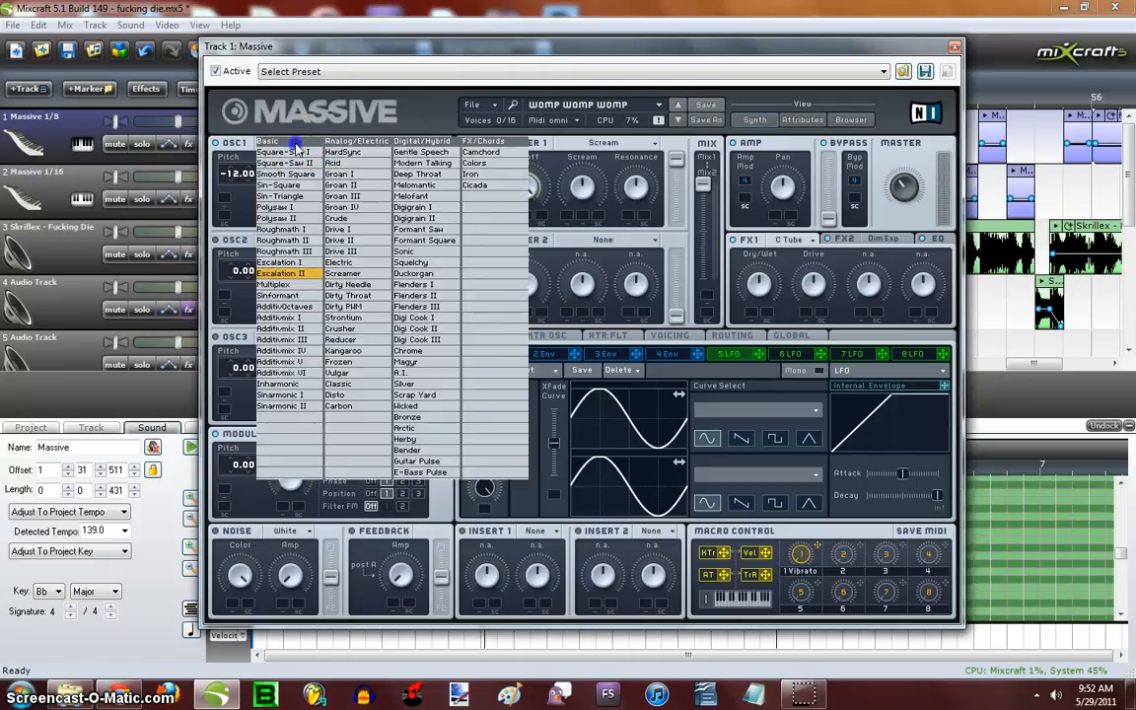
pyautogui.click(298, 275)
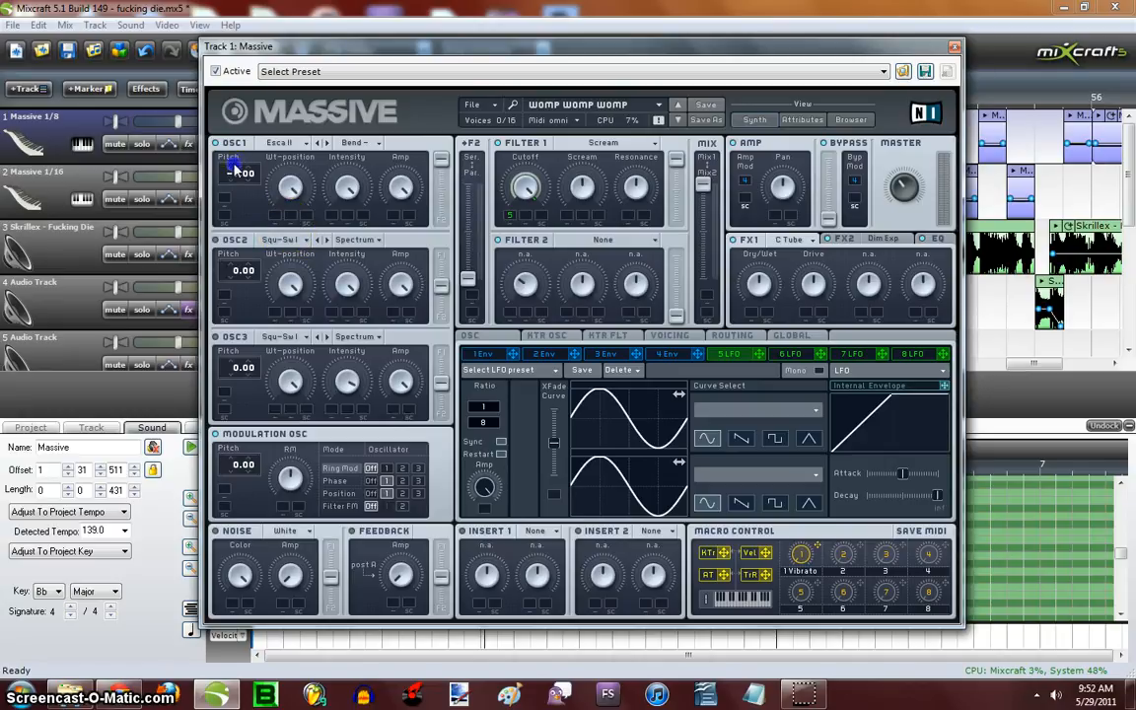
pyautogui.moveTo(233, 184); pyautogui.dragTo(234, 168)
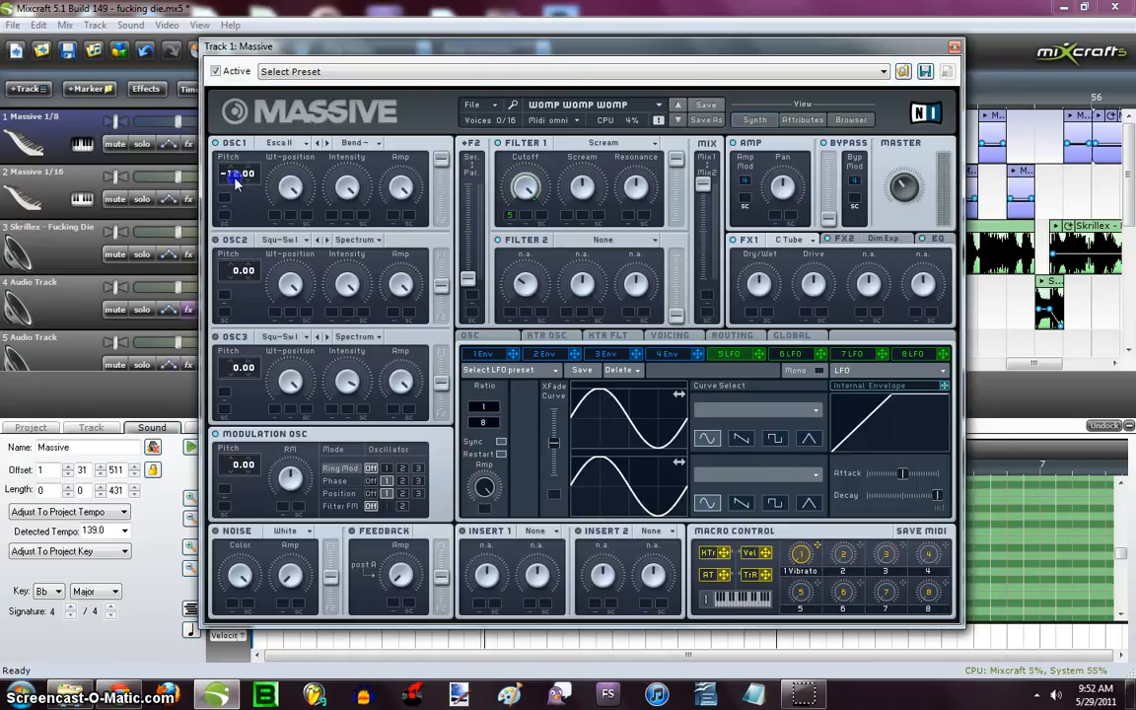
# - Examine oscillator 1's wavetable mode choices, keeping Bend -, and its position and intensity knobs
pyautogui.click(375, 146)
pyautogui.click(398, 146)
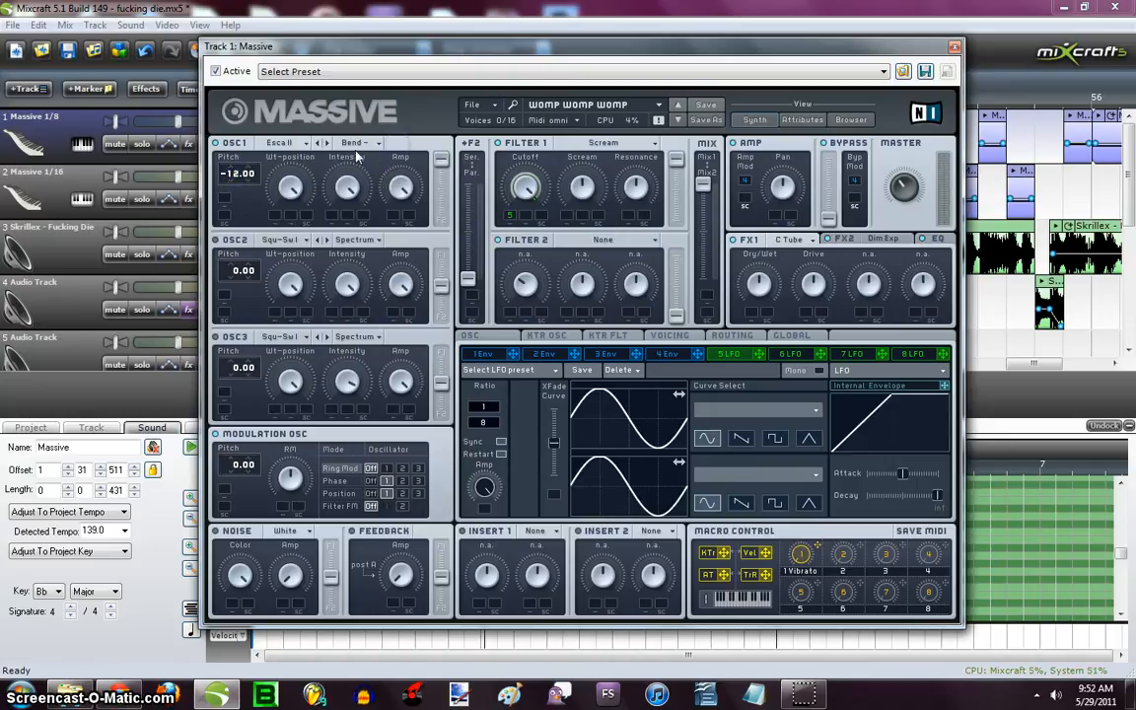
pyautogui.click(376, 146)
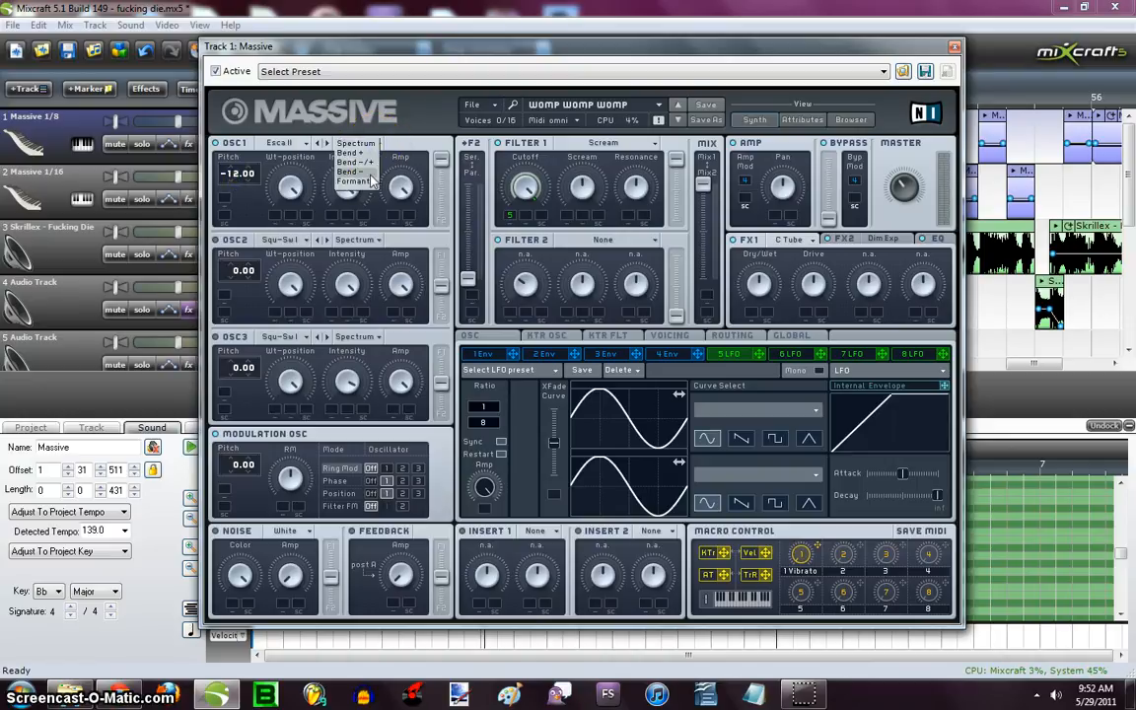
pyautogui.click(425, 145)
pyautogui.moveTo(310, 192); pyautogui.dragTo(347, 158)
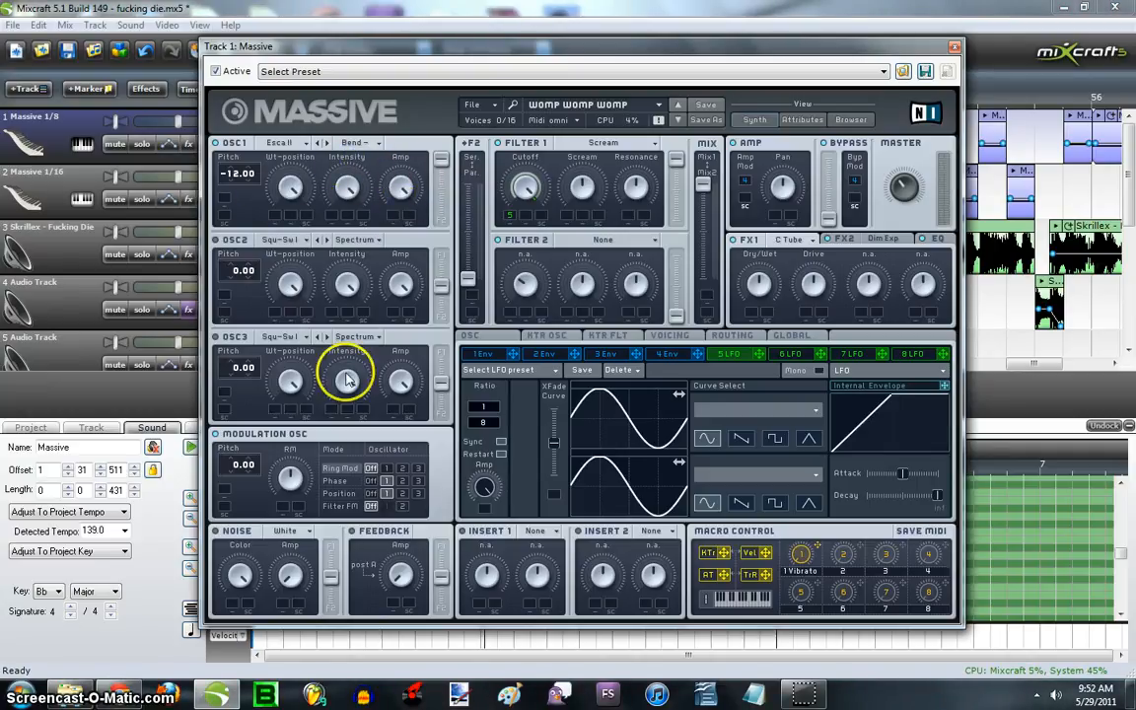
# - Switch the modulation oscillator to Position modulation of oscillator 1
pyautogui.click(290, 474)
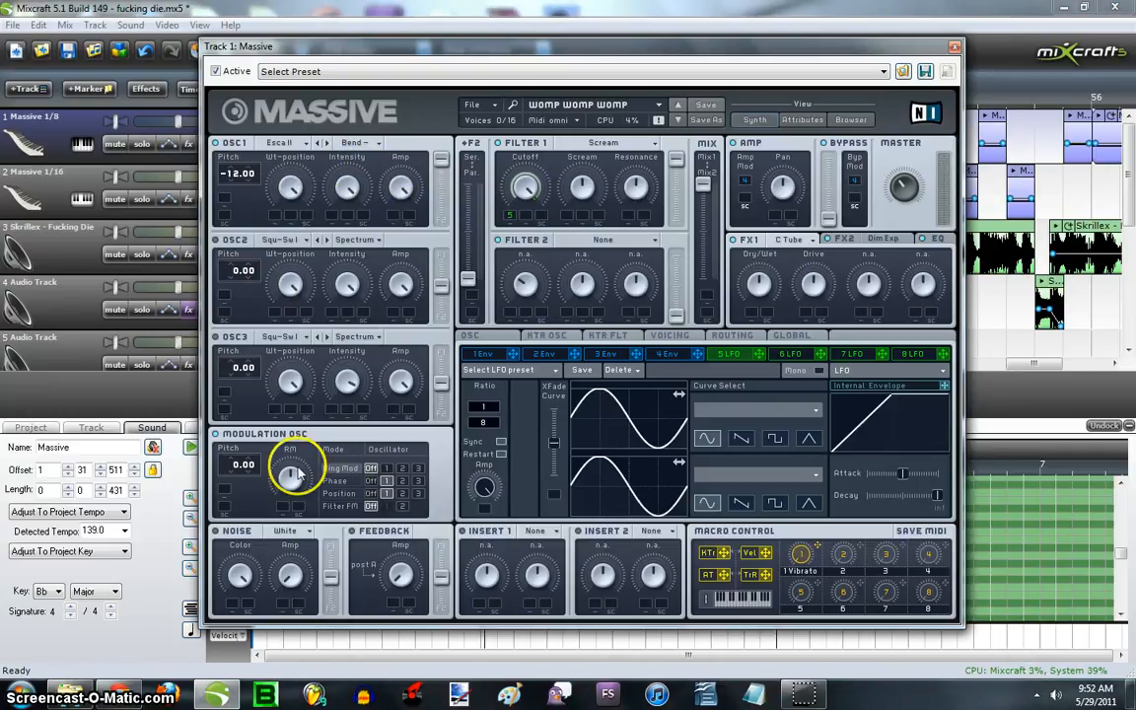
pyautogui.click(384, 490)
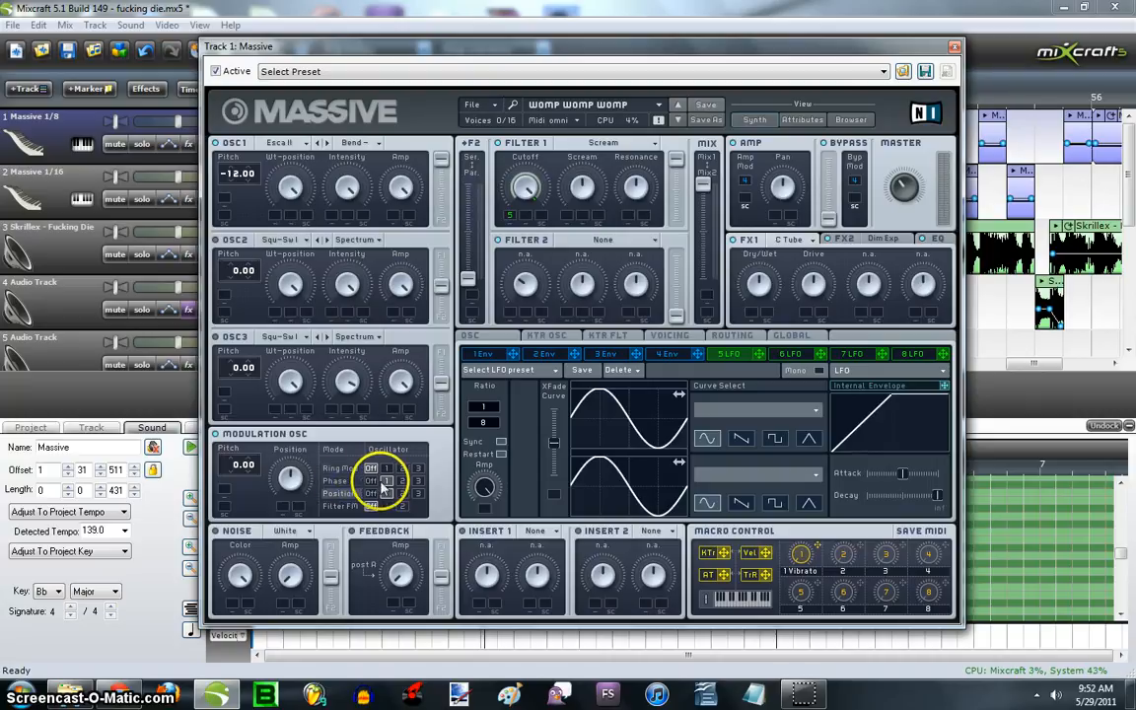
pyautogui.click(387, 493)
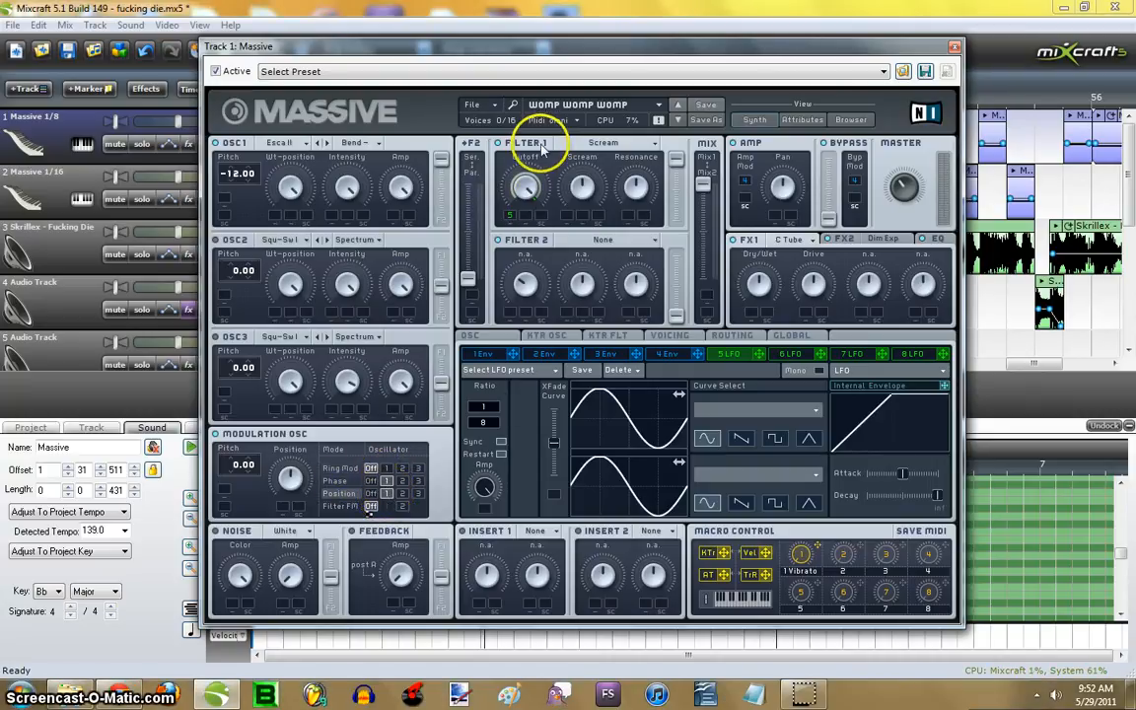
# - Examine the Filter 1 type choices, keeping Scream, and its Scream and Resonance knobs
pyautogui.click(623, 143)
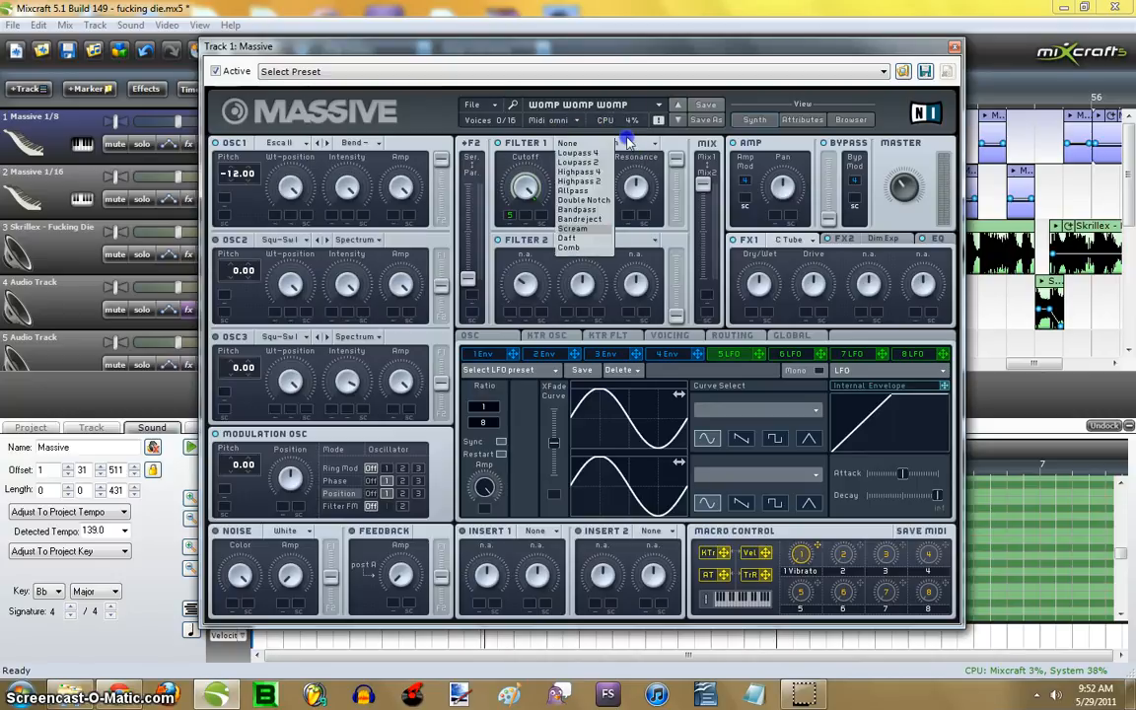
pyautogui.click(588, 49)
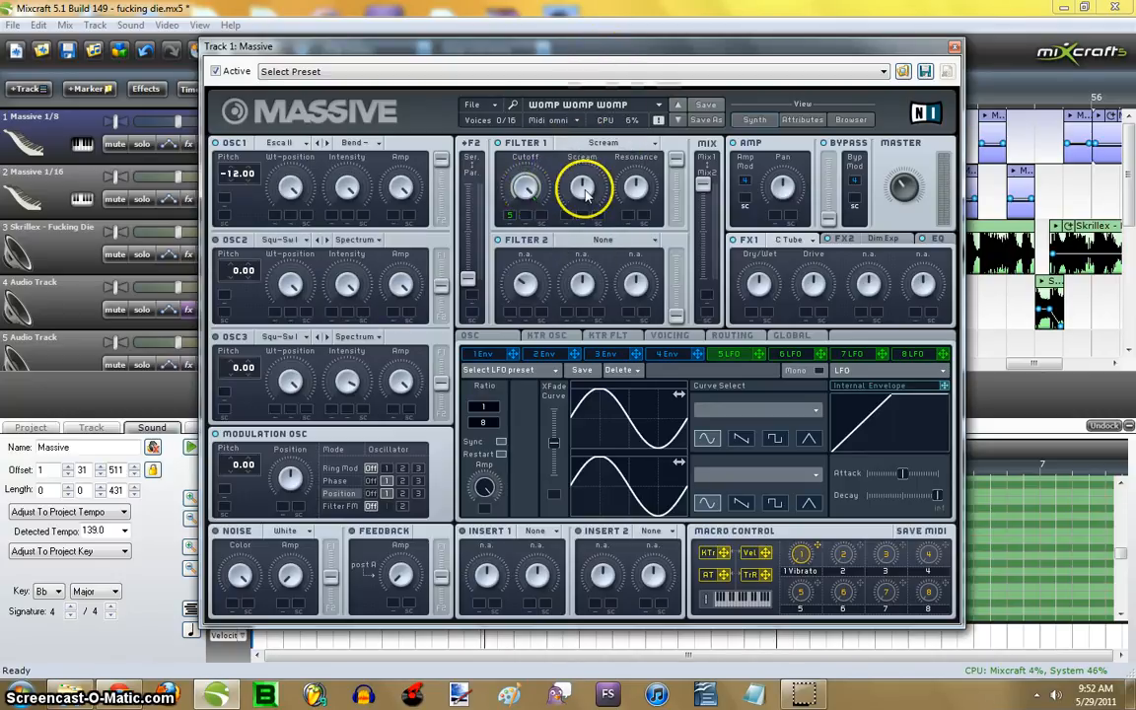
pyautogui.click(634, 189)
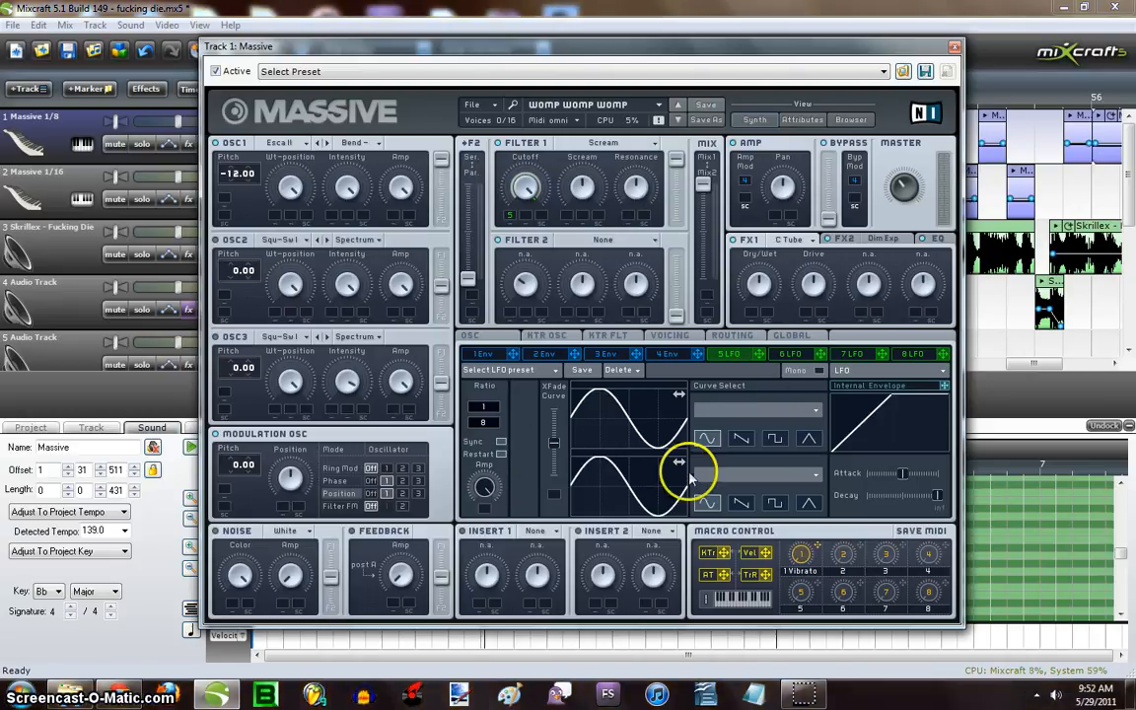
# - Raise LFO 5's XFade Curve slider to its maximum and assign LFO 5 to the Filter 1 Cutoff
pyautogui.moveTo(555, 442); pyautogui.dragTo(556, 355)
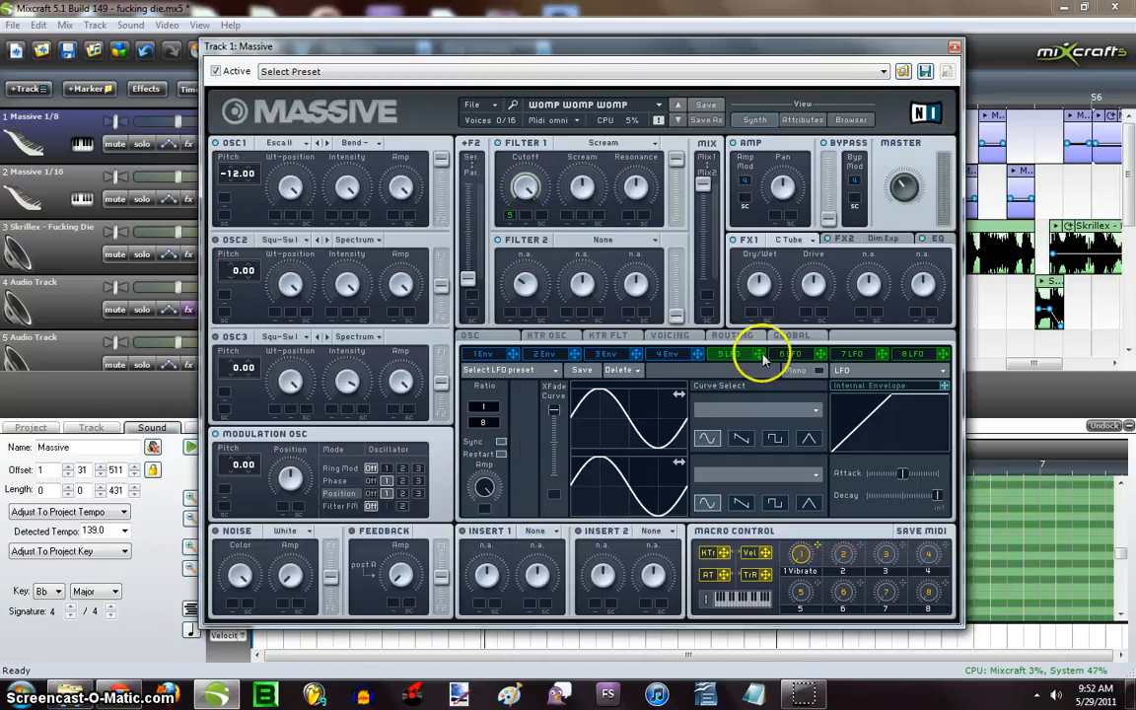
pyautogui.moveTo(760, 359); pyautogui.dragTo(651, 301)
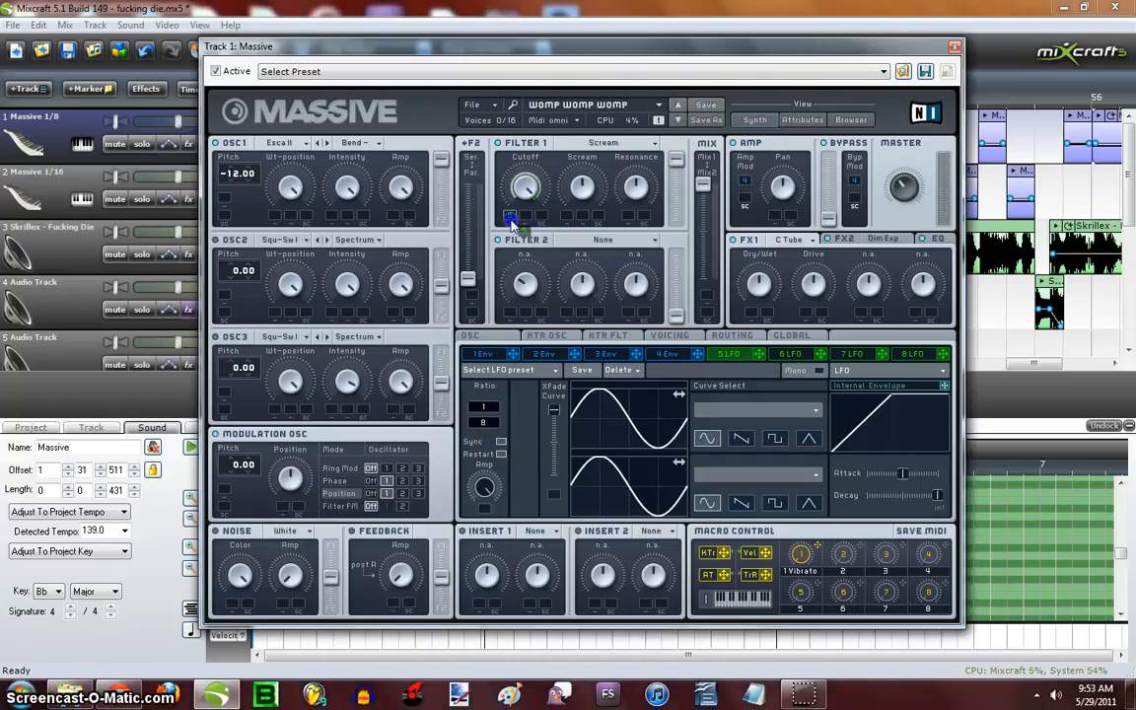
# - Set LFO 5's modulation amount on the Filter 1 Cutoff and check the FX1 effect choices, keeping Classic Tube
pyautogui.moveTo(519, 219); pyautogui.dragTo(515, 224)
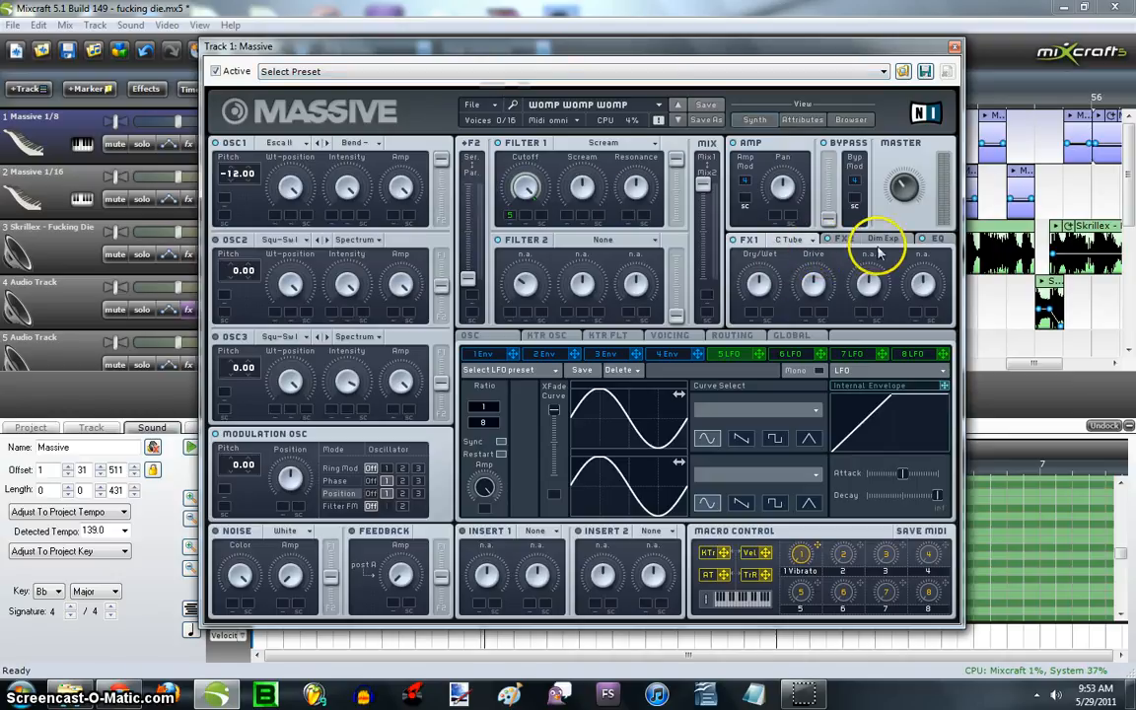
pyautogui.click(788, 240)
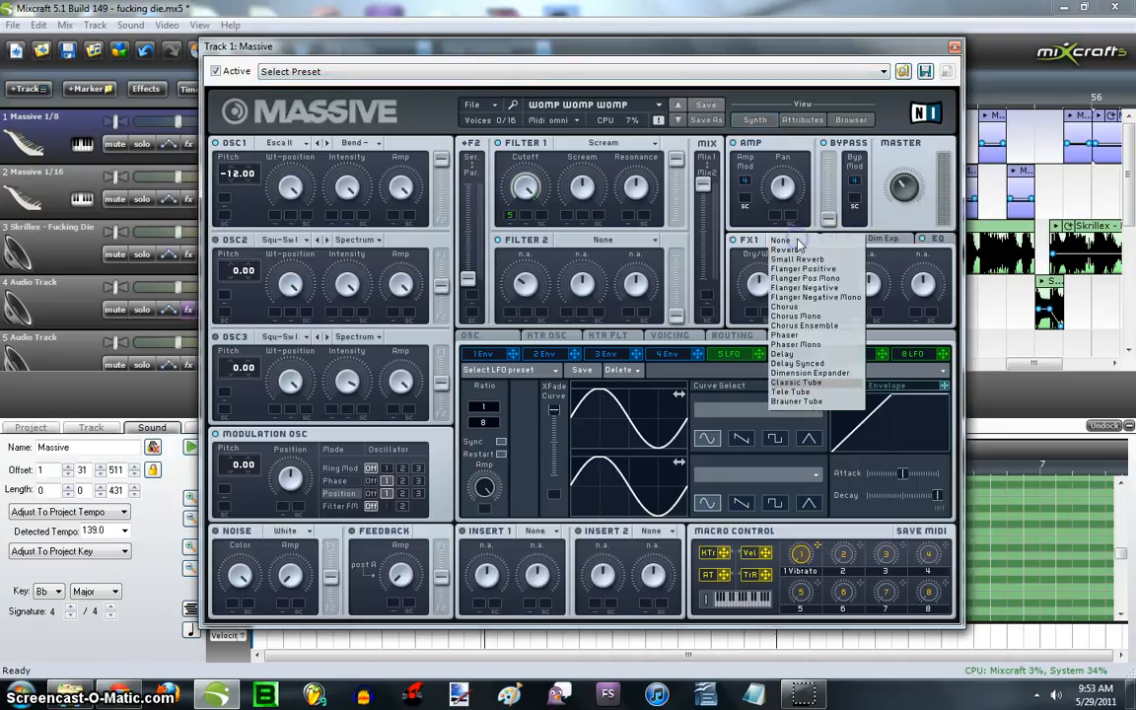
pyautogui.click(717, 44)
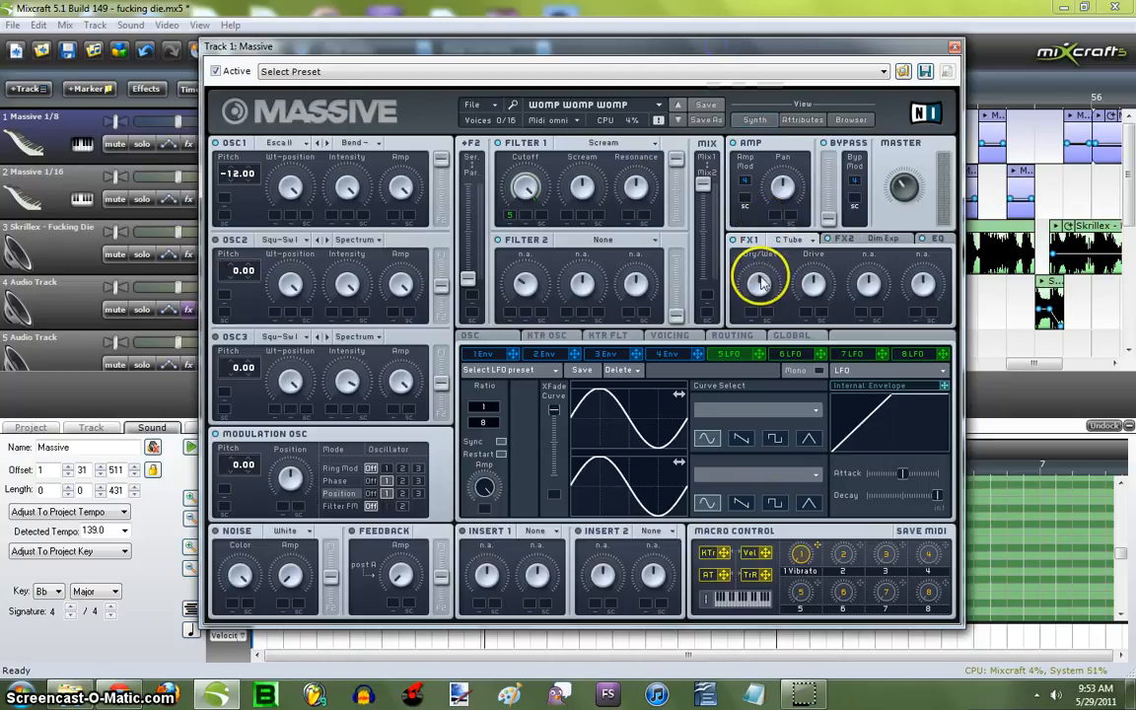
# - Examine the FX2 effect choices, keeping Dimension Expander, its Dry/Wet and Size knobs, and the EQ settings, ending on FX1
pyautogui.click(878, 242)
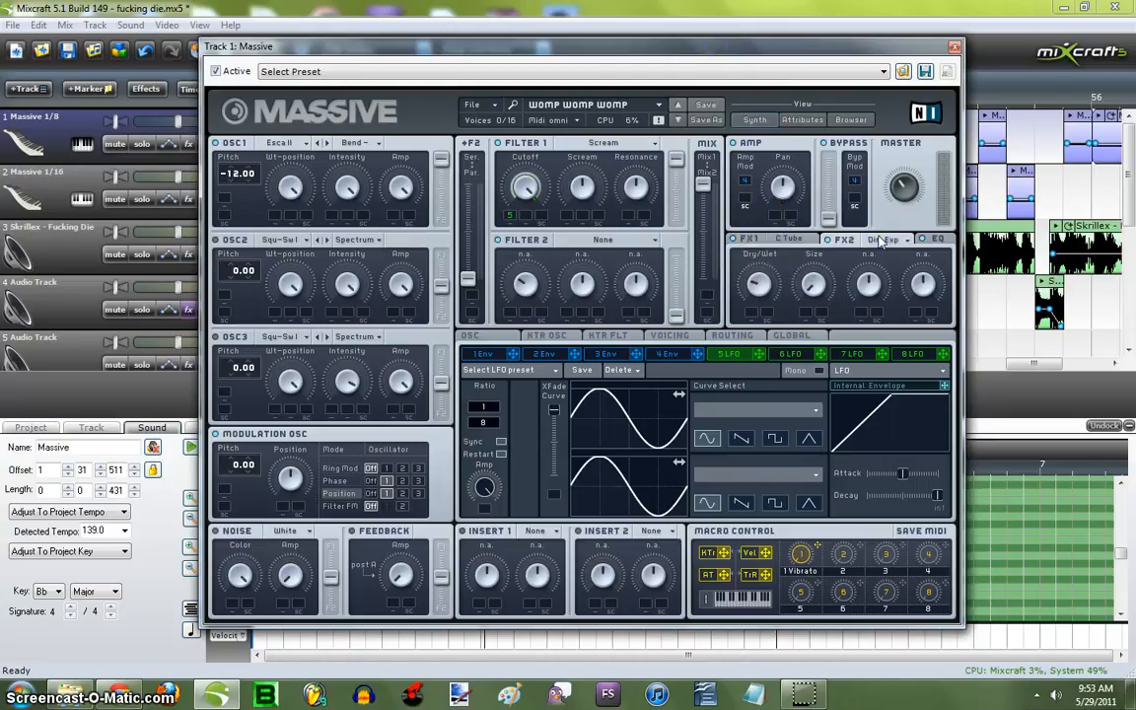
pyautogui.click(908, 245)
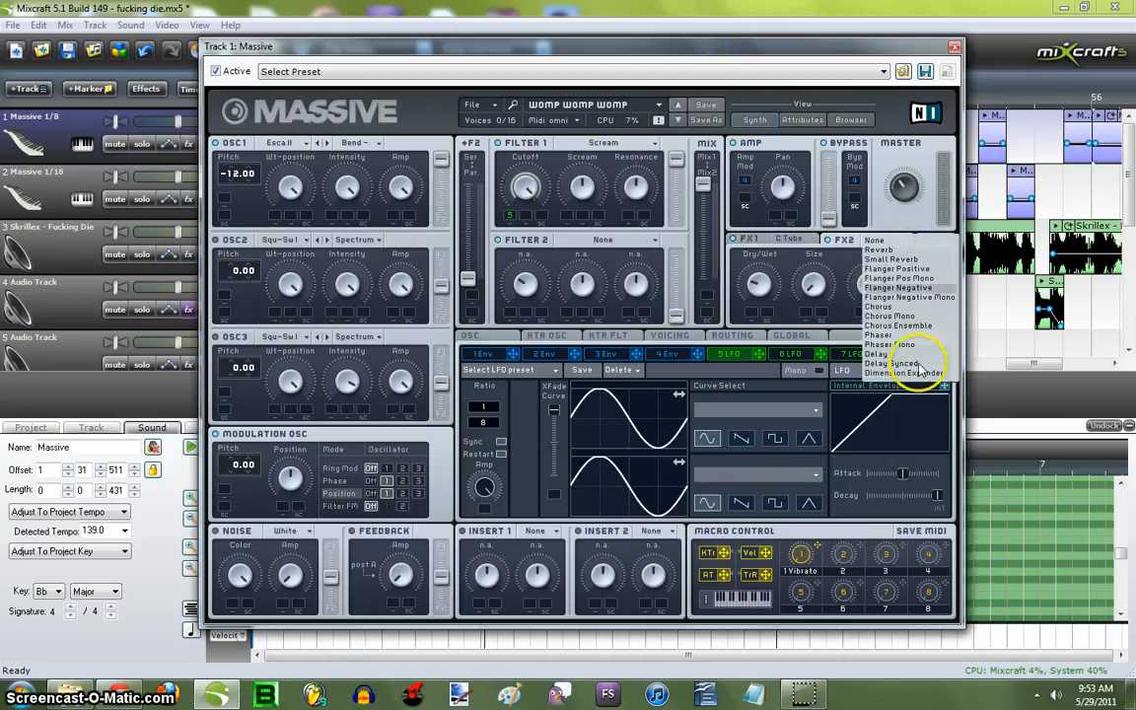
pyautogui.click(764, 57)
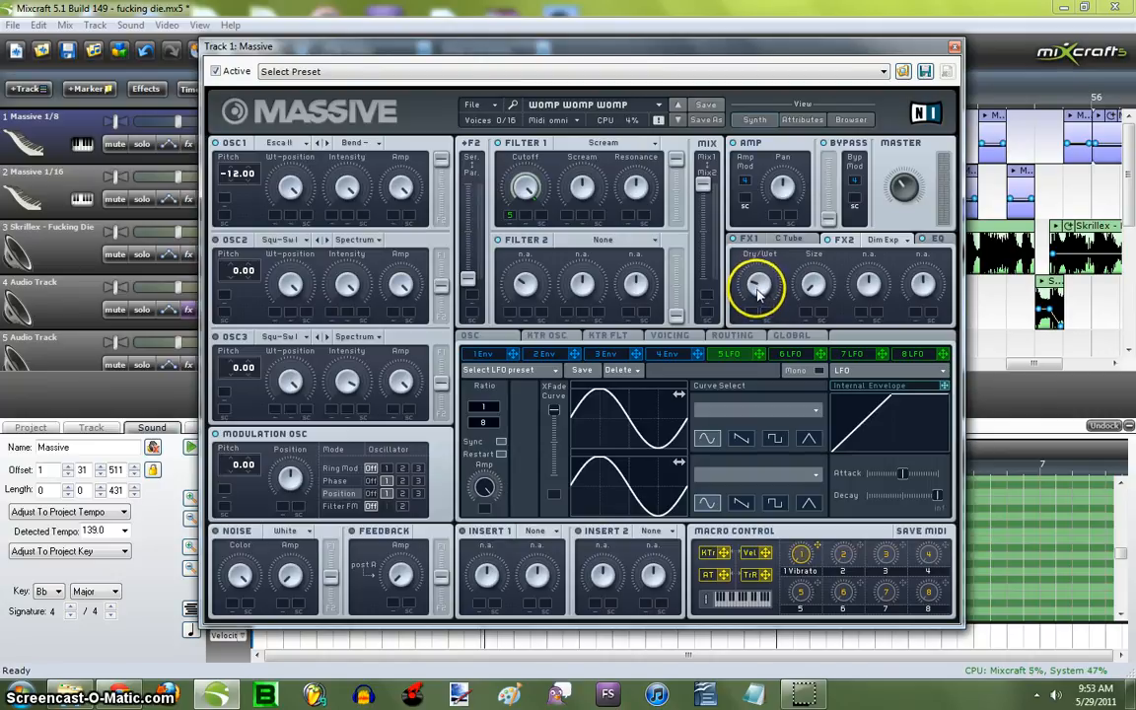
pyautogui.click(814, 295)
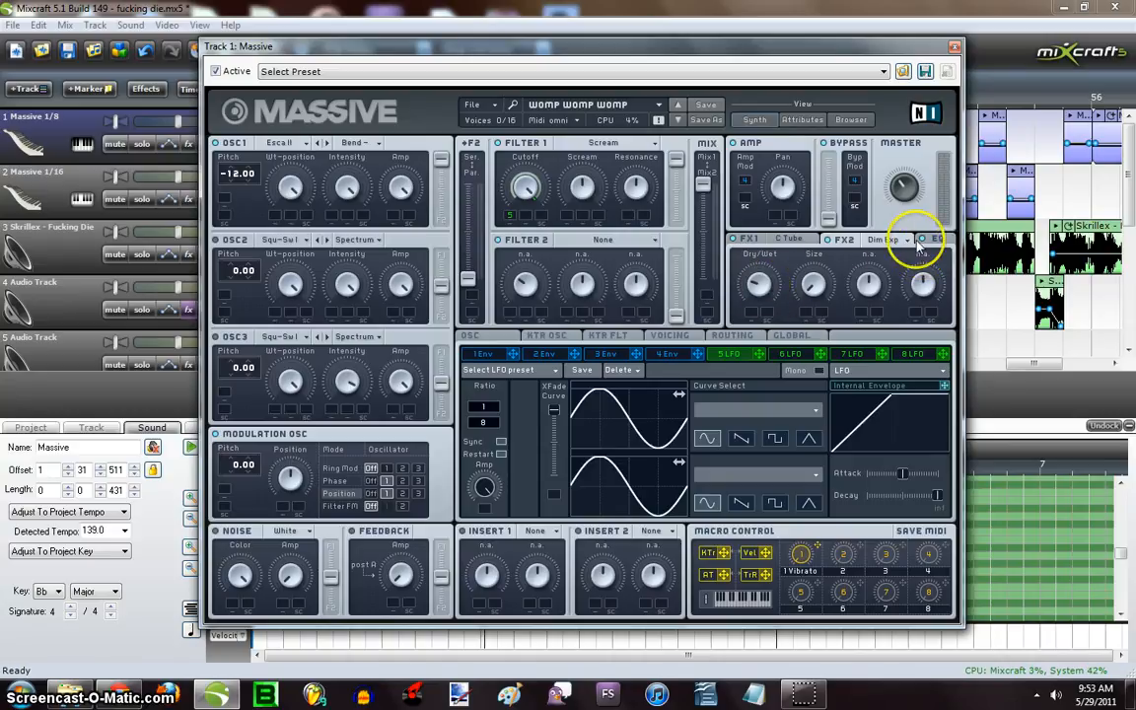
pyautogui.click(939, 240)
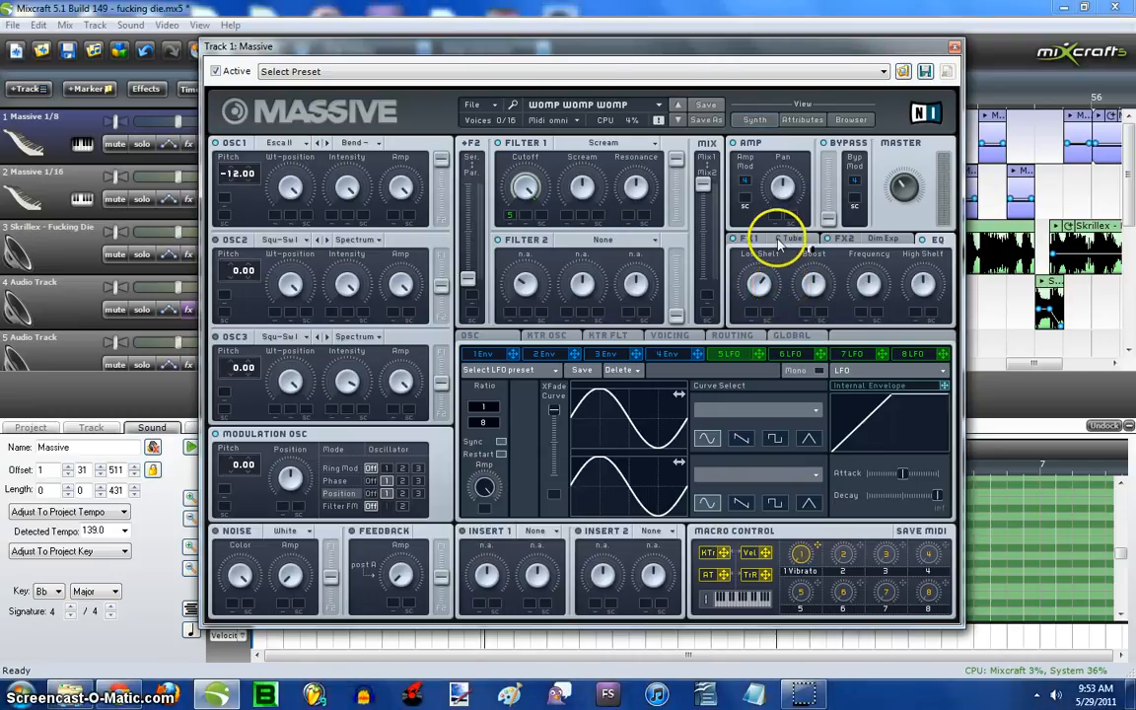
pyautogui.click(781, 242)
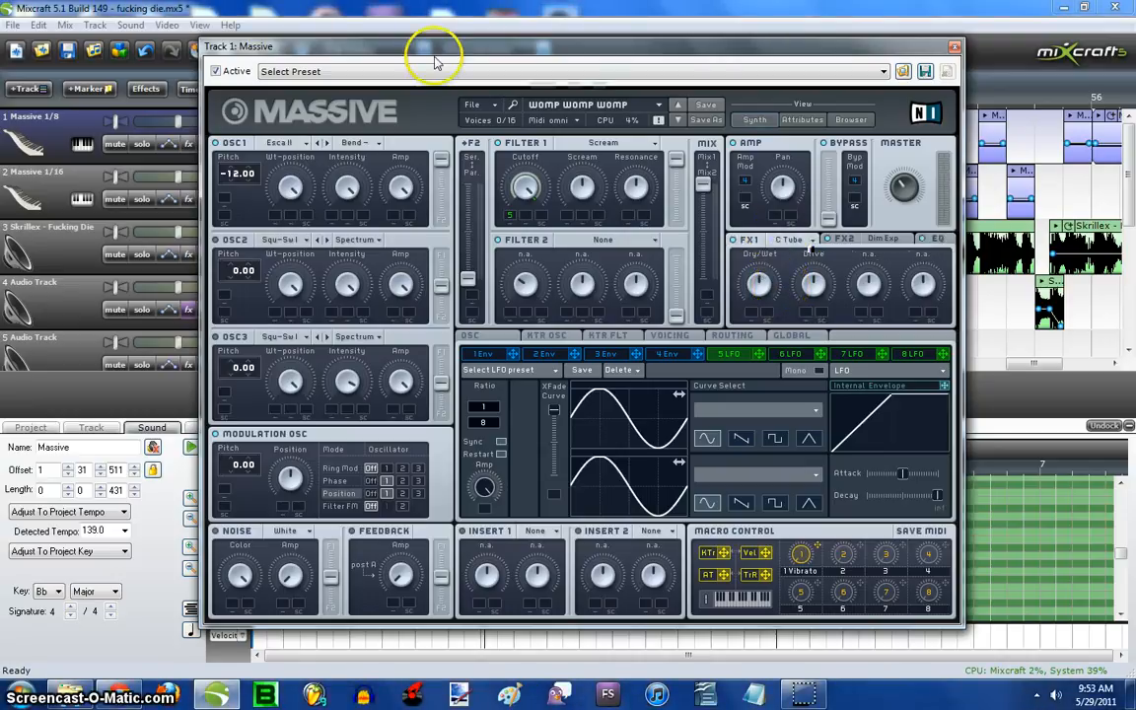
# - Close the Massive editor and the instrument selection window, and place the playhead at 53:03.000 in the timeline
pyautogui.click(954, 46)
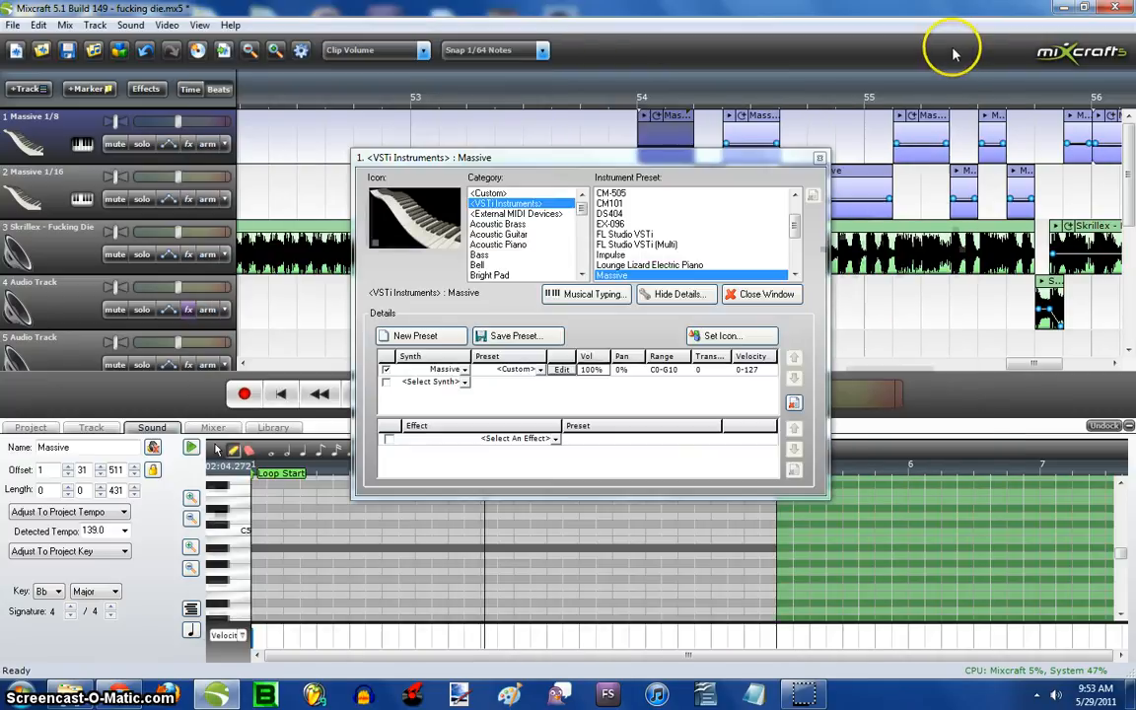
pyautogui.click(819, 160)
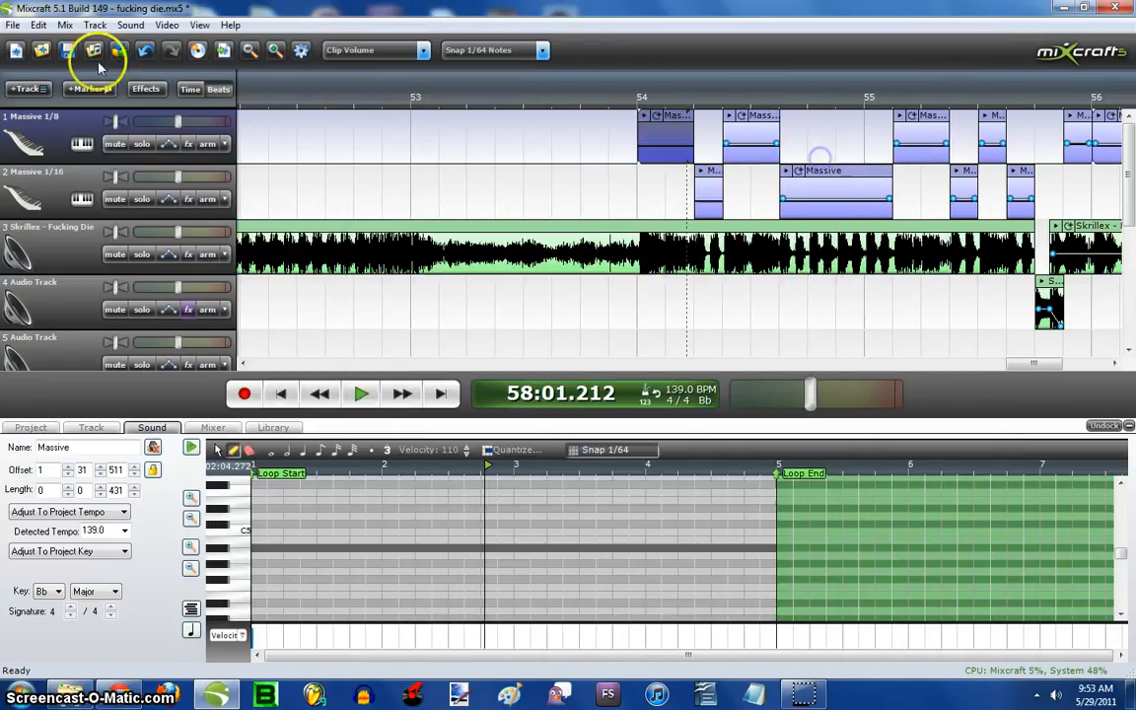
pyautogui.click(412, 116)
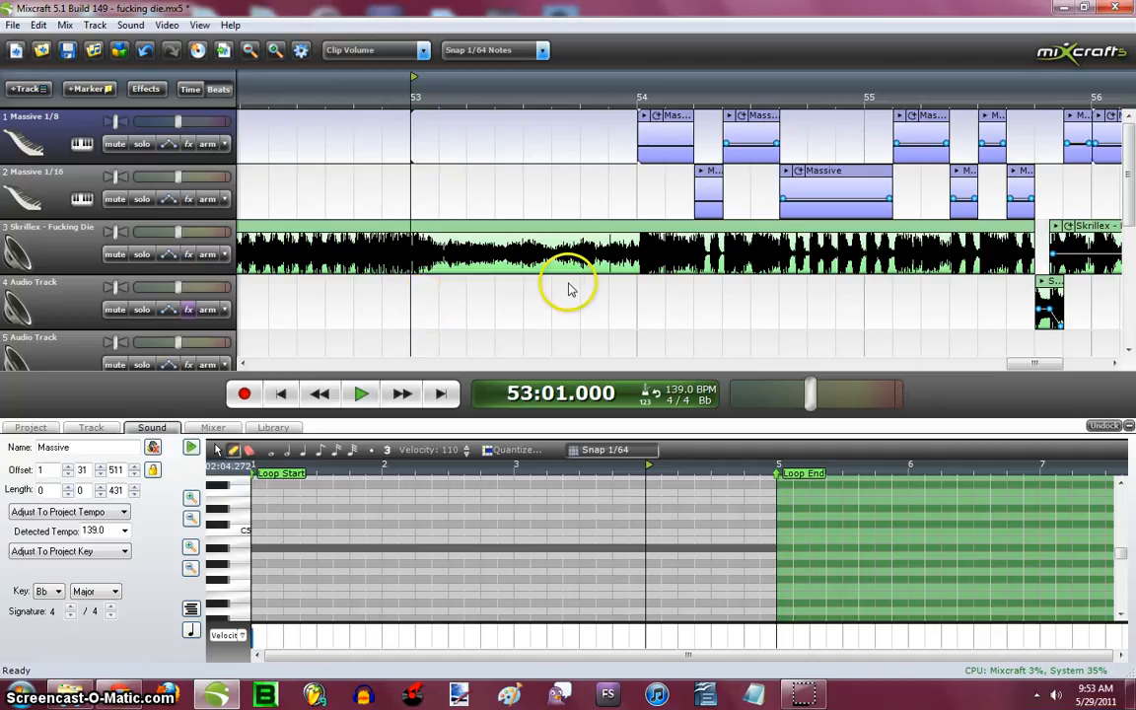
pyautogui.hscroll(-3, 550, 292)
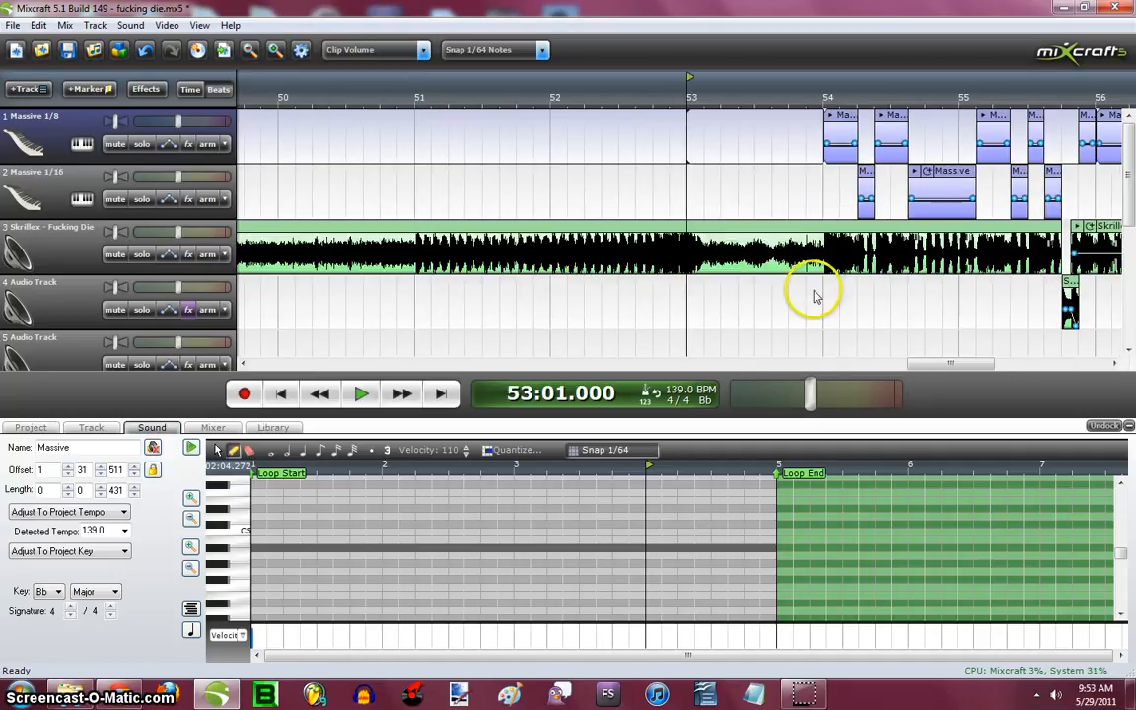
pyautogui.click(754, 132)
pyautogui.scroll(2, 740, 158)
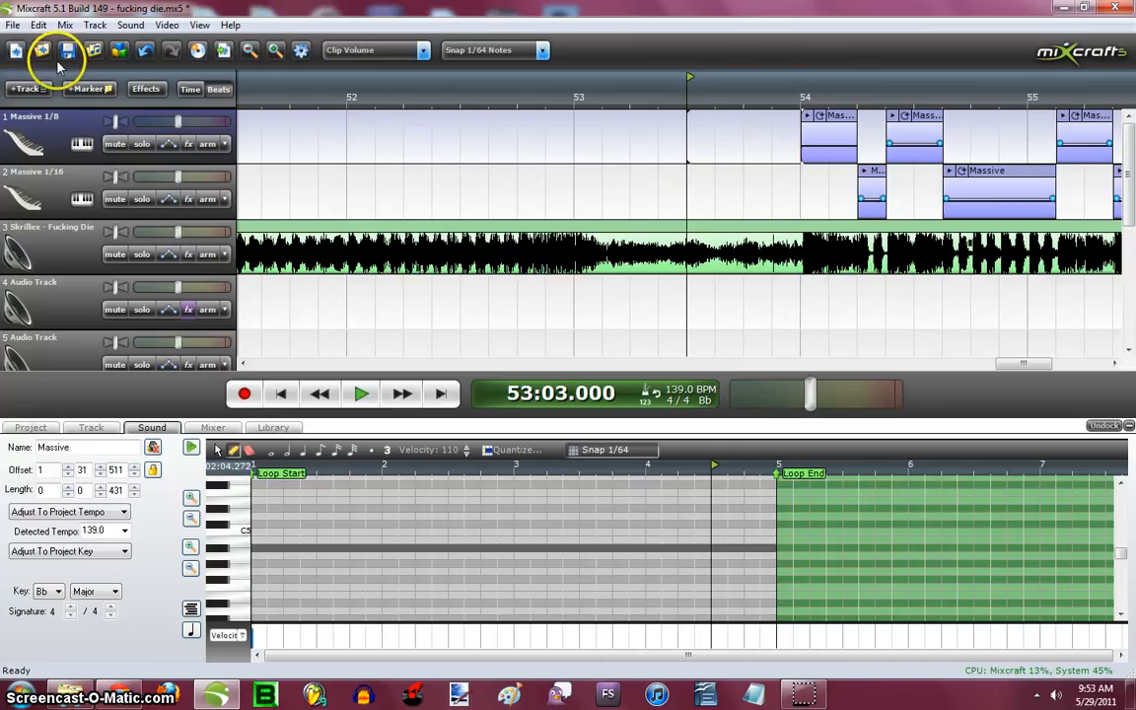
# - Save the project and select the Massive 1/8 track's clip that starts at measure 54
pyautogui.click(67, 57)
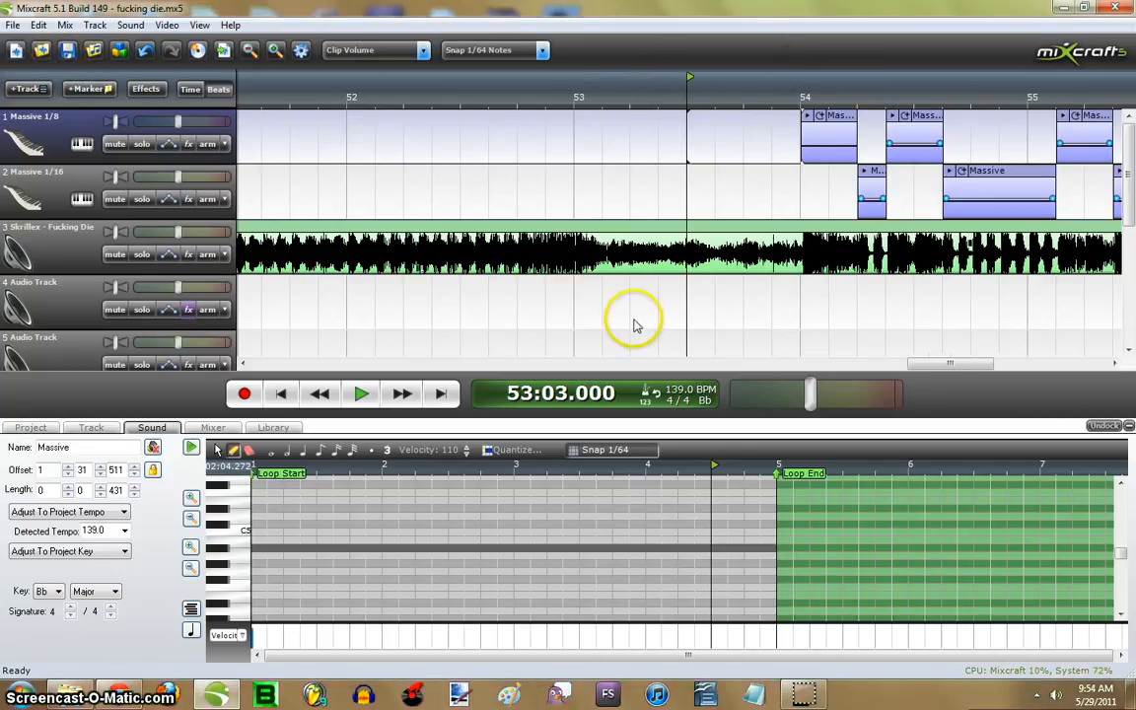
pyautogui.scroll(-2, 642, 335)
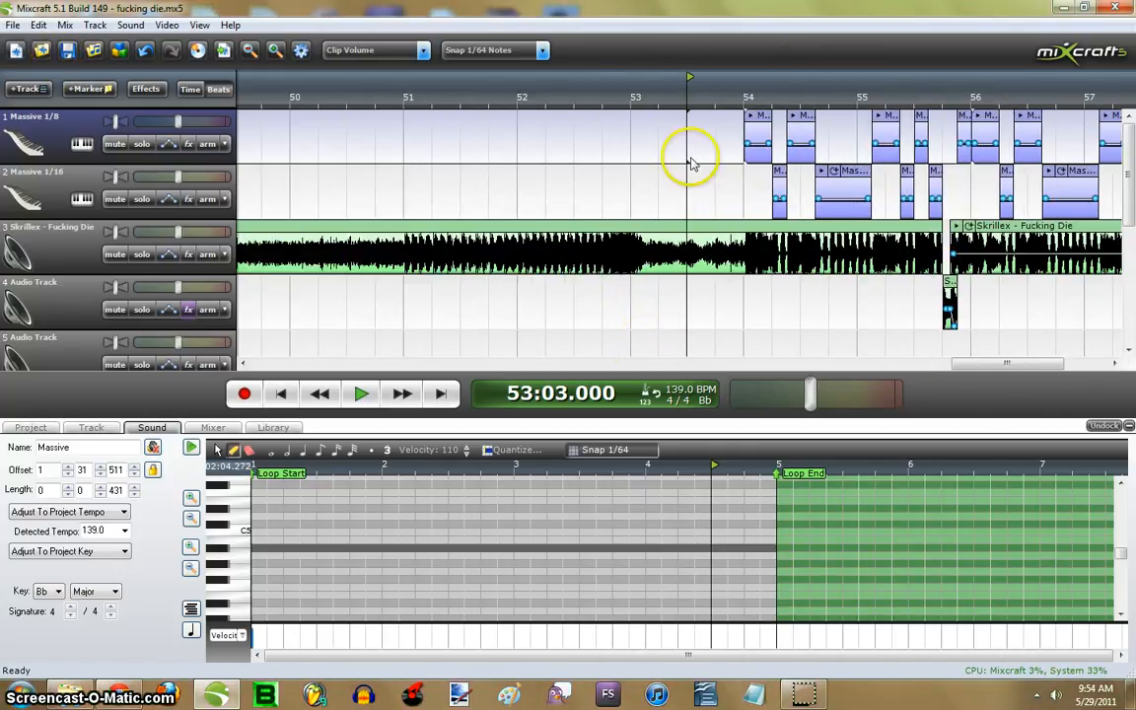
pyautogui.click(770, 120)
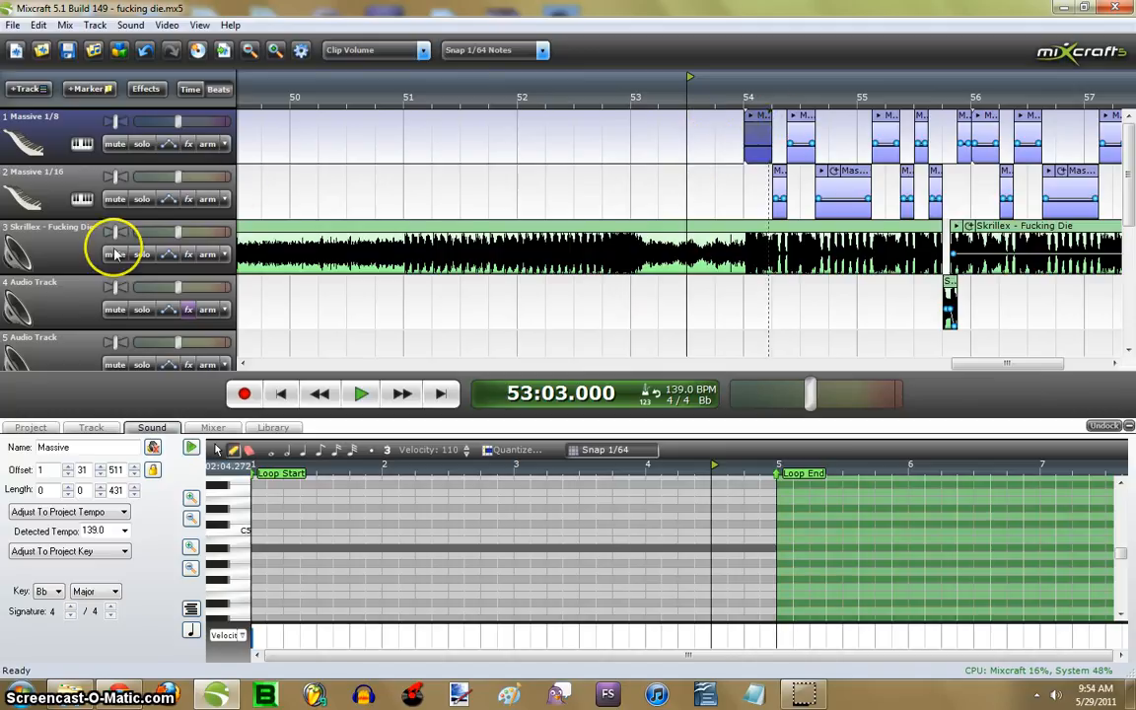